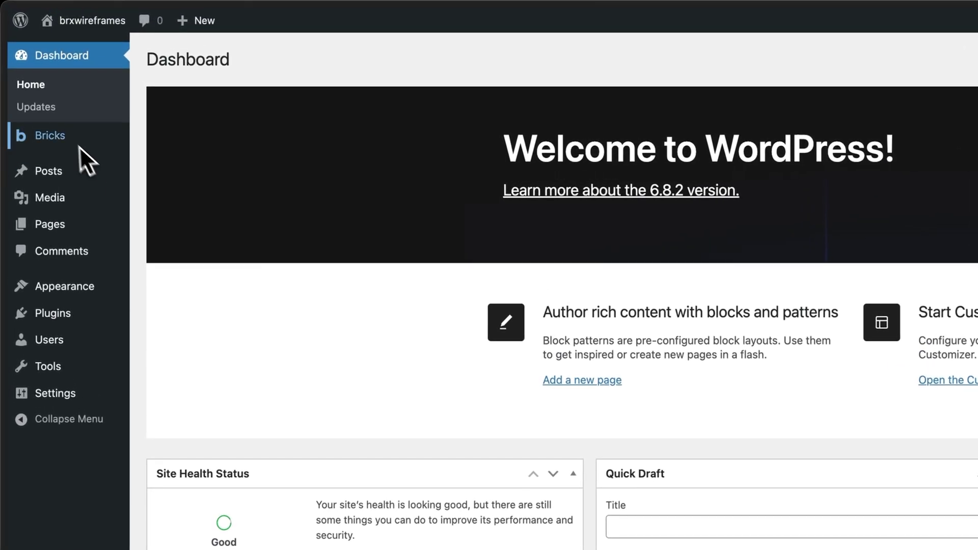
# Create and publish a new Header-type template under Bricks > Templates, then open it in Bricks
pyautogui.moveTo(46, 98)
pyautogui.click(155, 161)
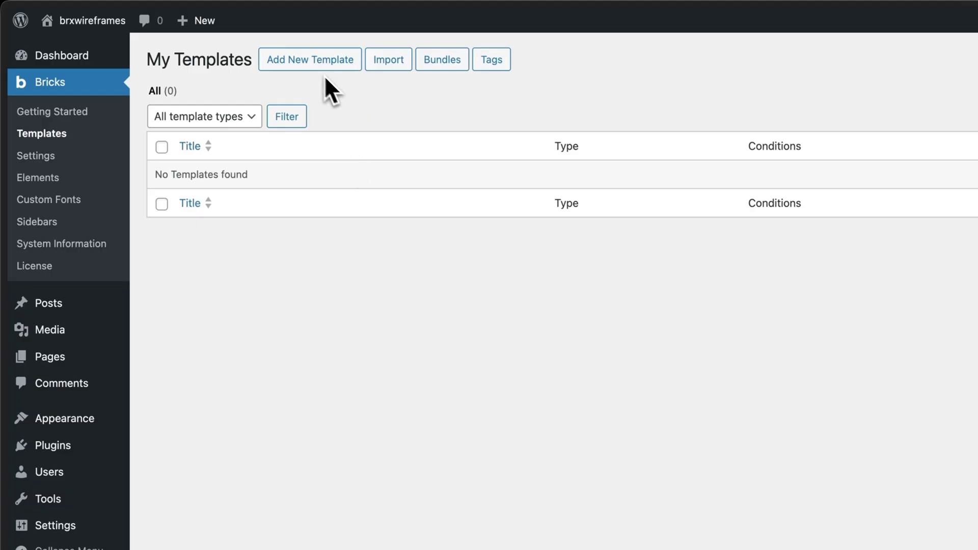
pyautogui.click(306, 66)
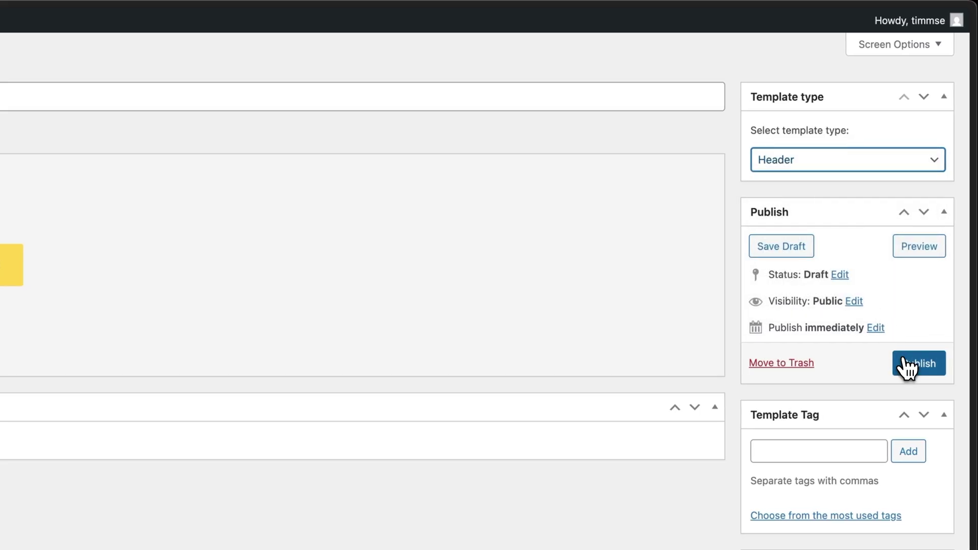
pyautogui.click(963, 364)
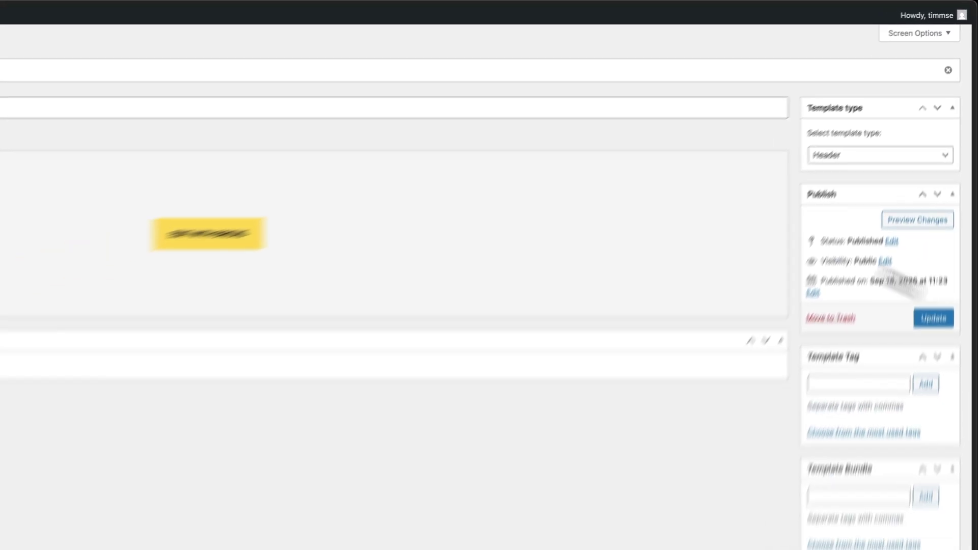
pyautogui.click(208, 234)
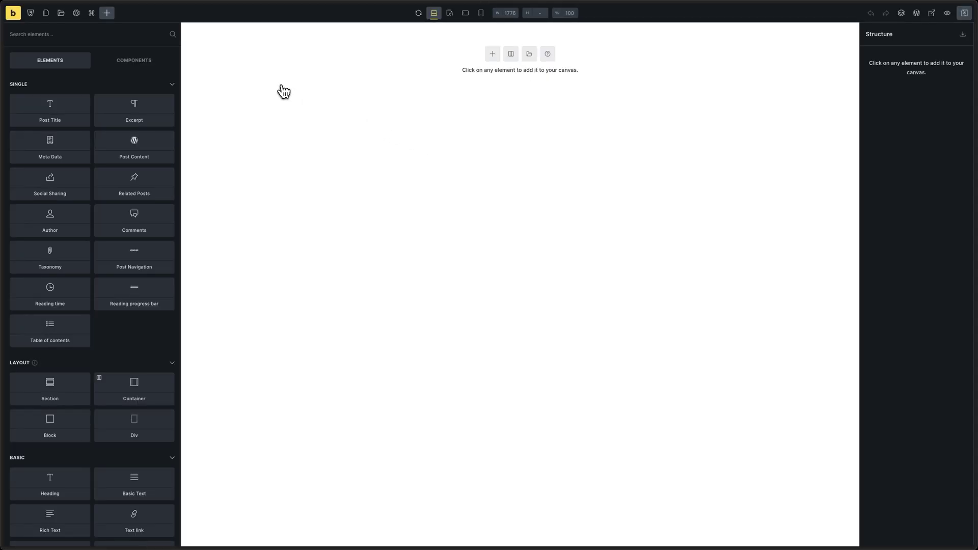
# Open the template library with Wireframes as the source and browse the wireframe designs
pyautogui.click(62, 14)
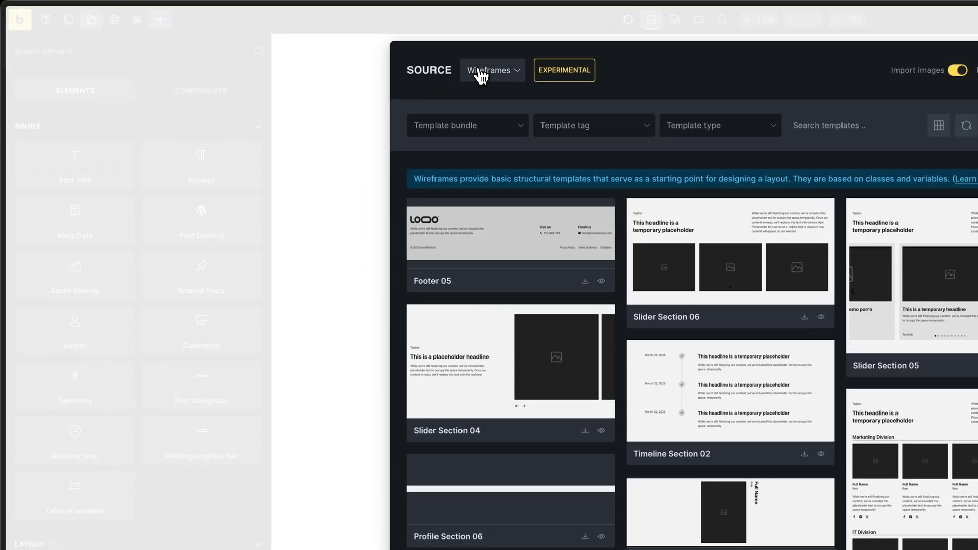
pyautogui.click(480, 76)
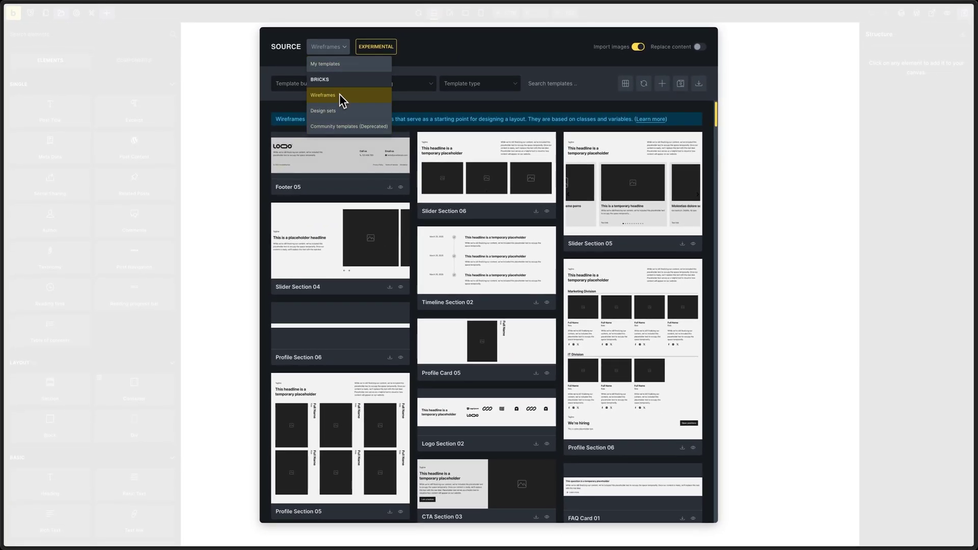
pyautogui.click(346, 97)
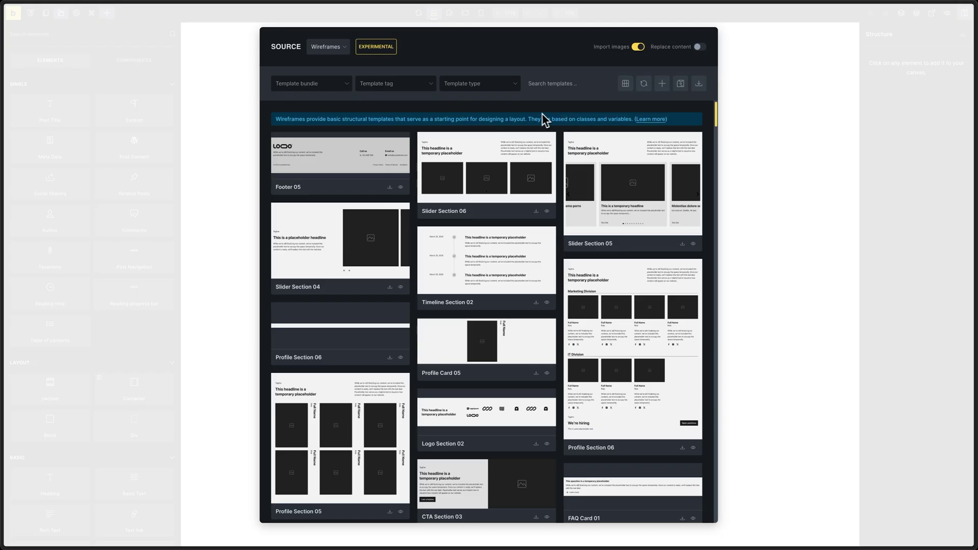
pyautogui.scroll(-15, 514, 239)
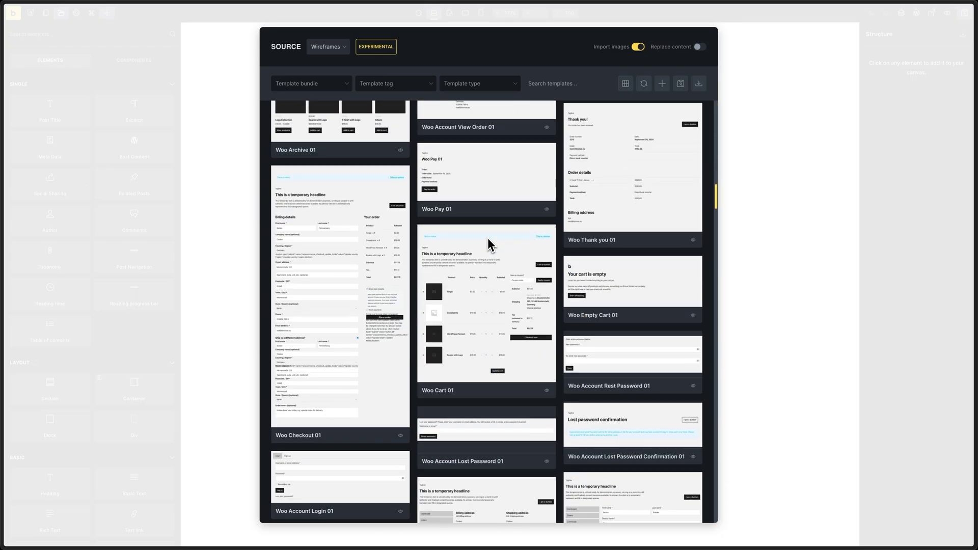
pyautogui.scroll(-15, 488, 238)
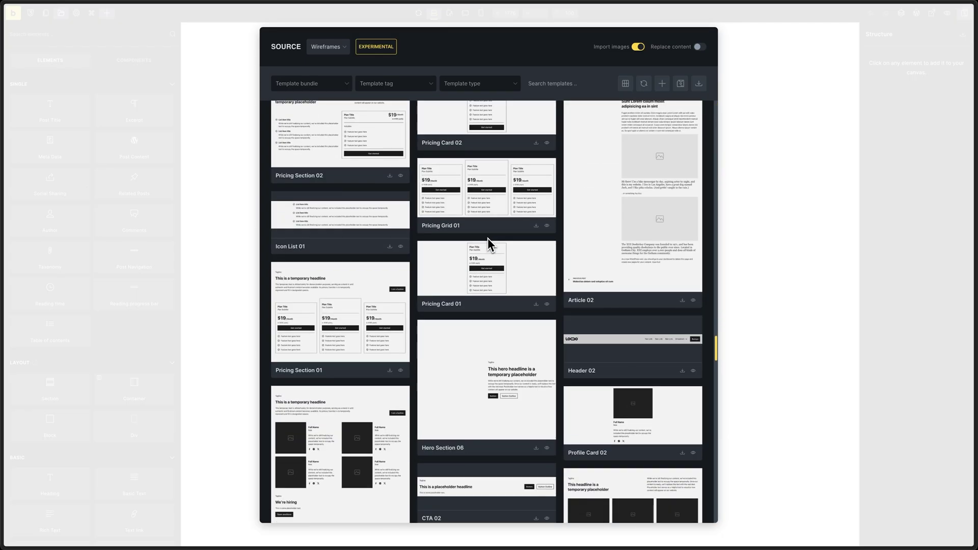
pyautogui.scroll(20, 488, 238)
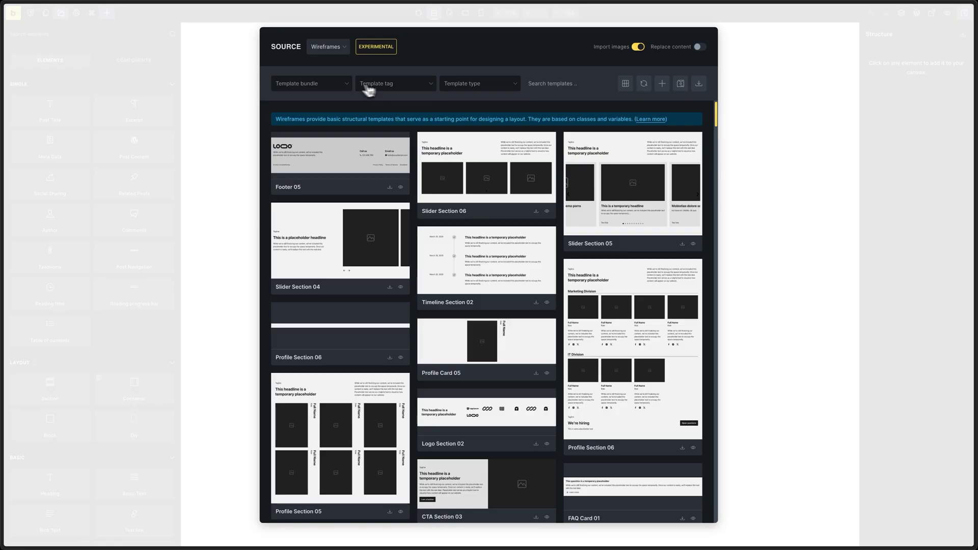
# Review the bundle, tag and type filters, then search the wireframes for 'header'
pyautogui.click(347, 84)
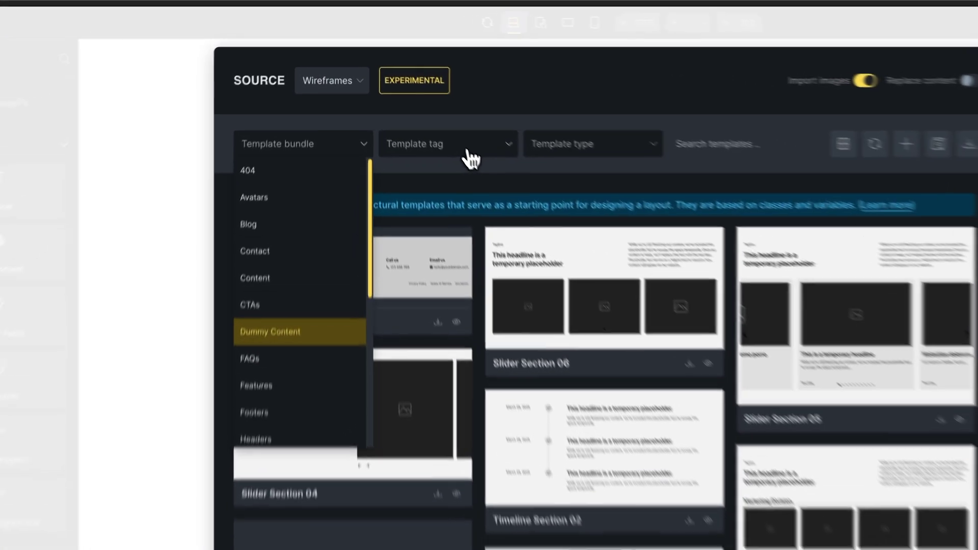
pyautogui.click(471, 152)
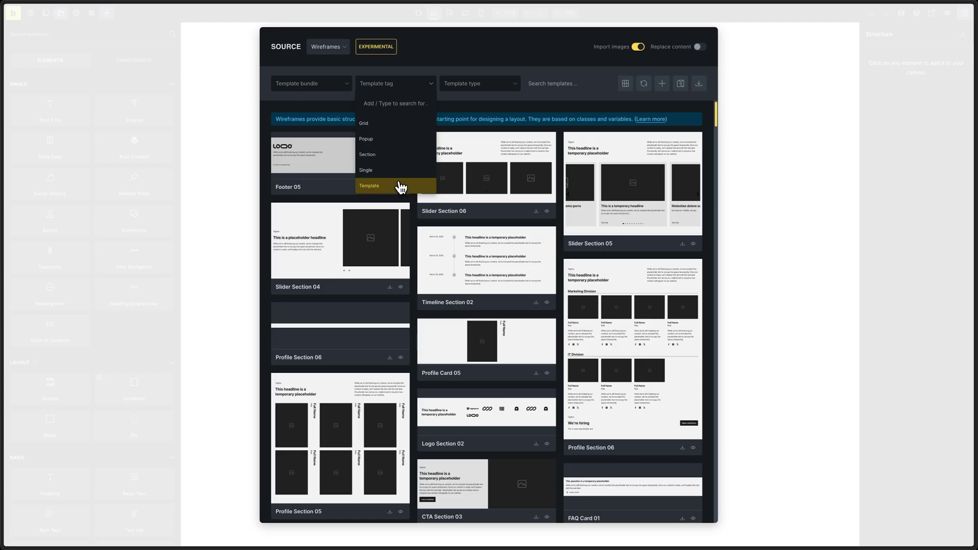
pyautogui.click(465, 91)
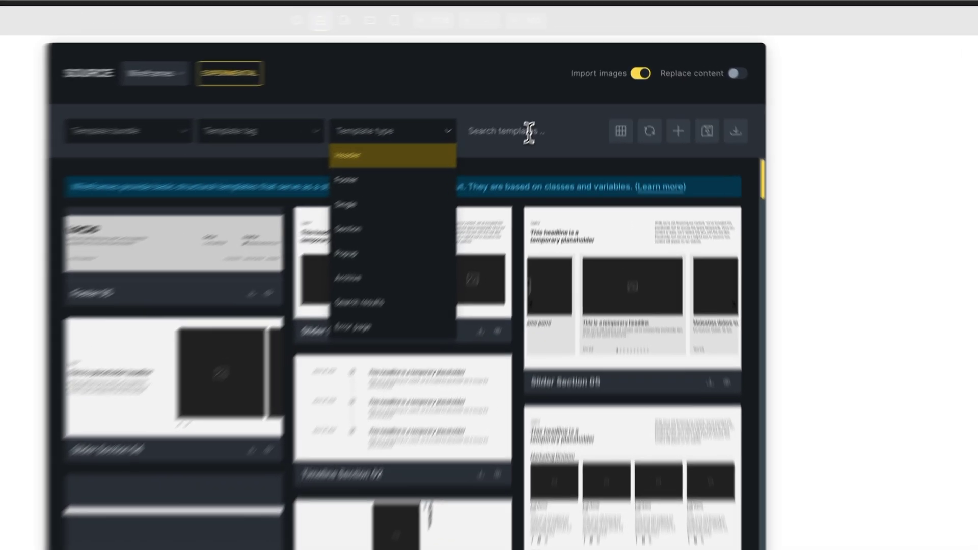
pyautogui.click(567, 84)
pyautogui.write('header')
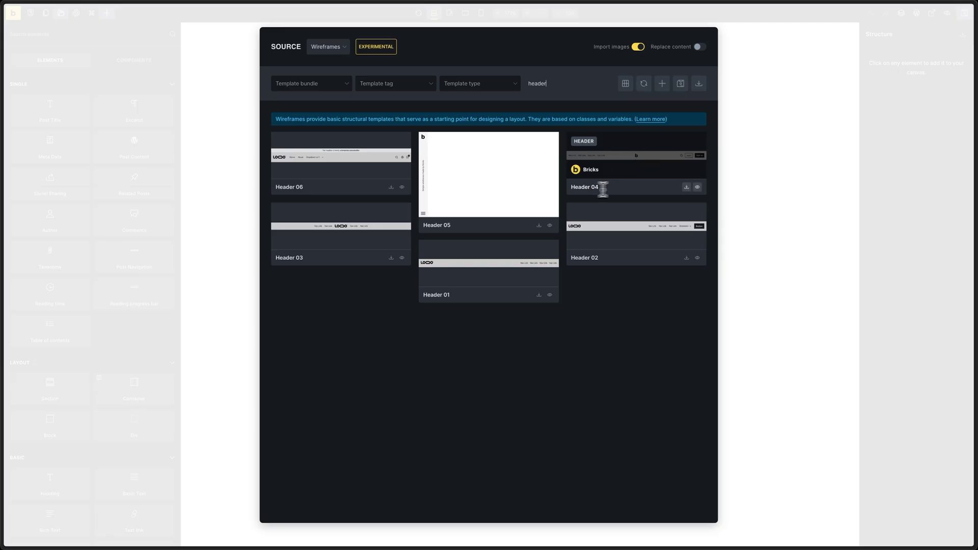
# Insert Header 04, accepting its global variables, brxwireframes theme styles and Bricks Wireframes color palette
pyautogui.click(687, 187)
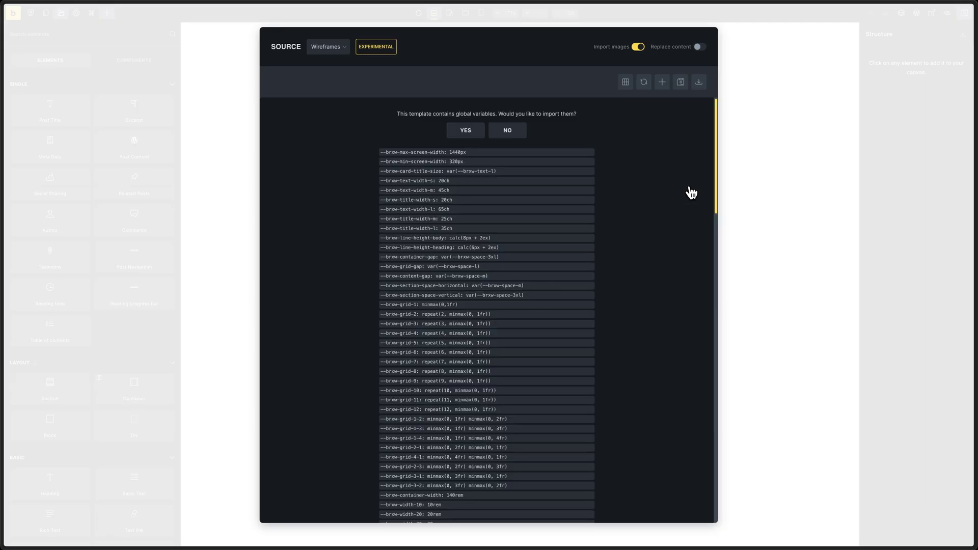
pyautogui.click(478, 137)
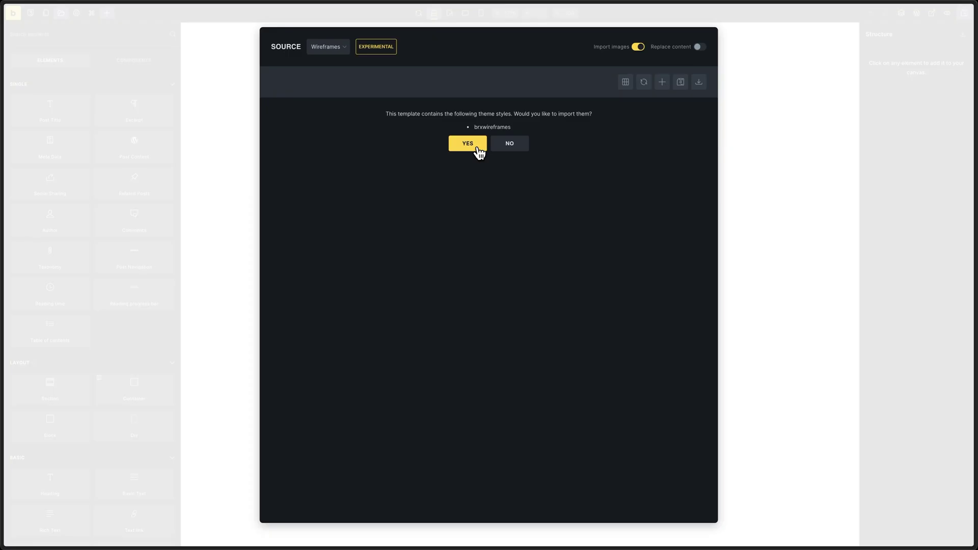
pyautogui.click(479, 149)
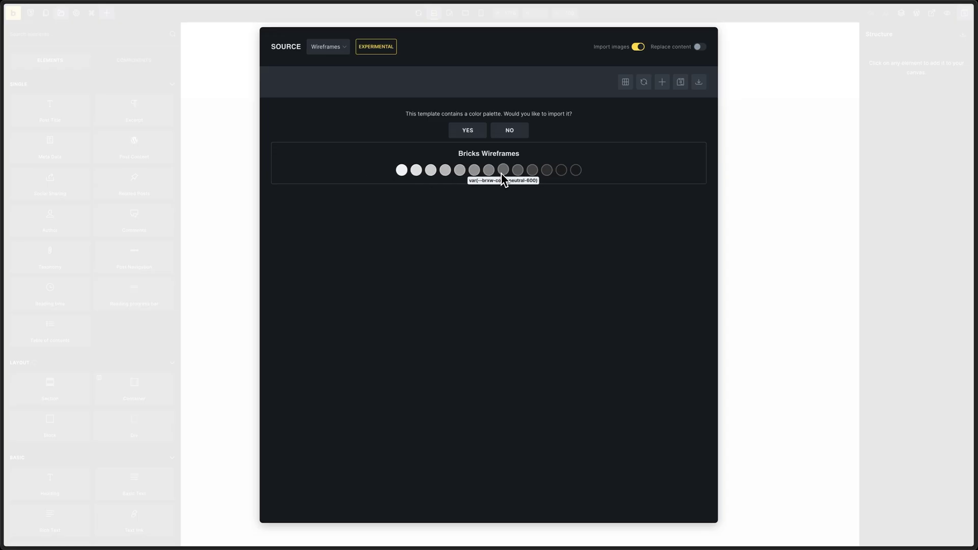
pyautogui.click(474, 131)
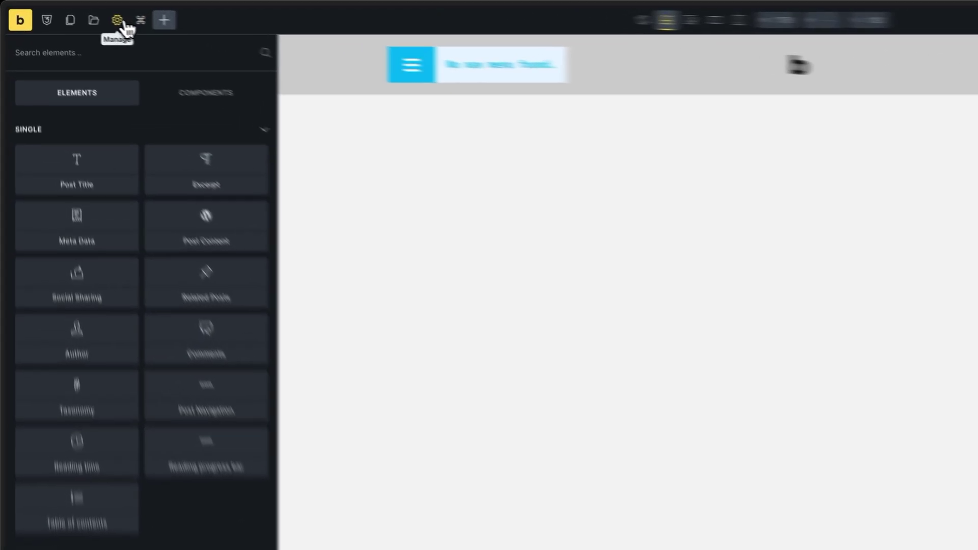
# Add an Entire website display condition to the header template in Template Settings
pyautogui.click(76, 12)
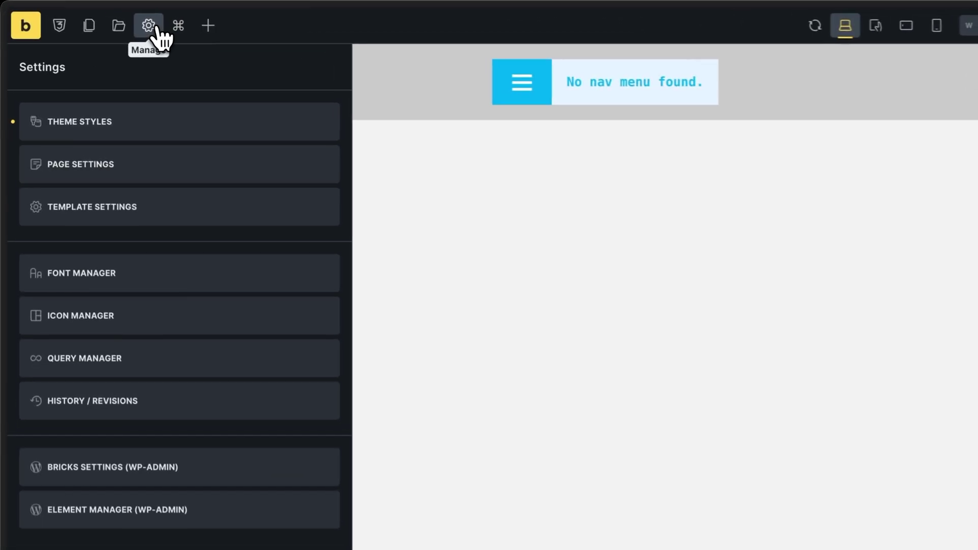
pyautogui.click(152, 210)
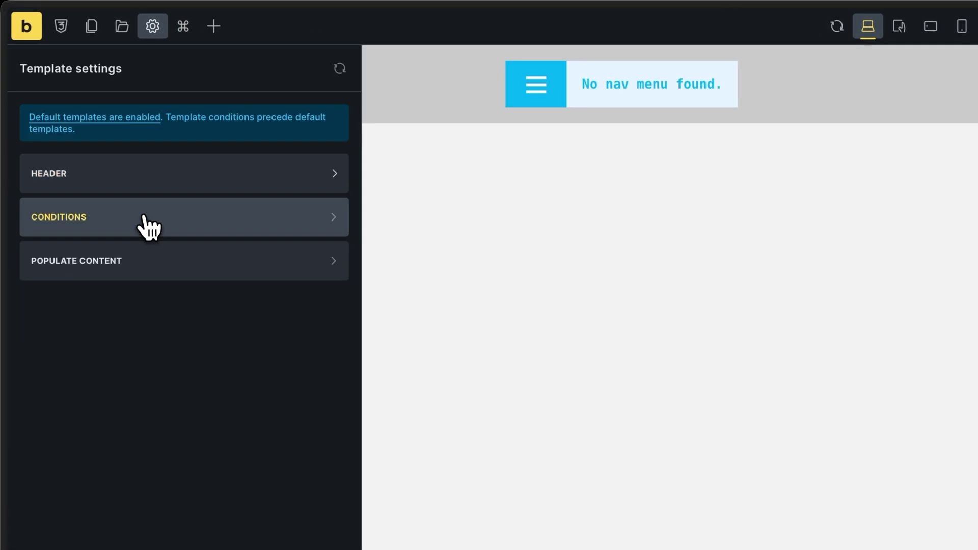
pyautogui.click(144, 220)
pyautogui.click(102, 298)
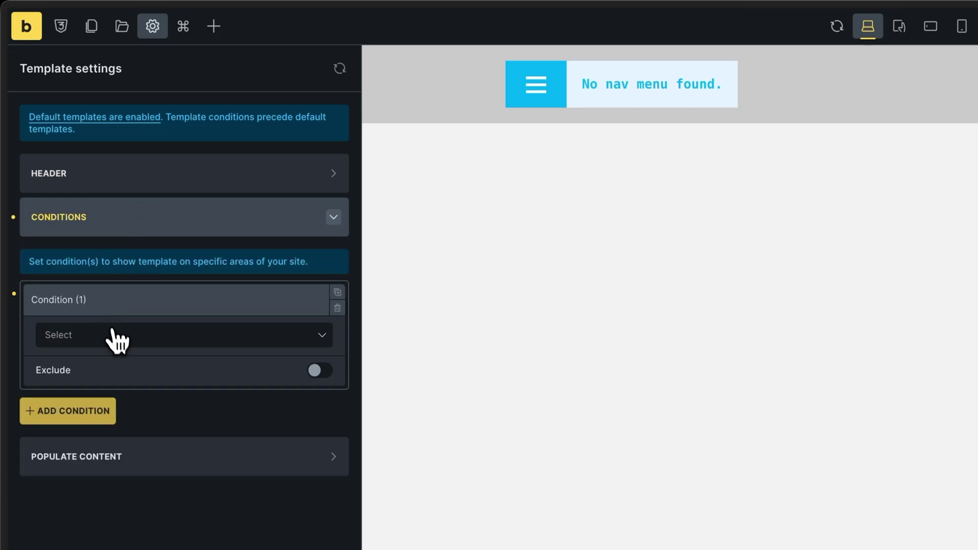
pyautogui.click(110, 335)
pyautogui.click(122, 374)
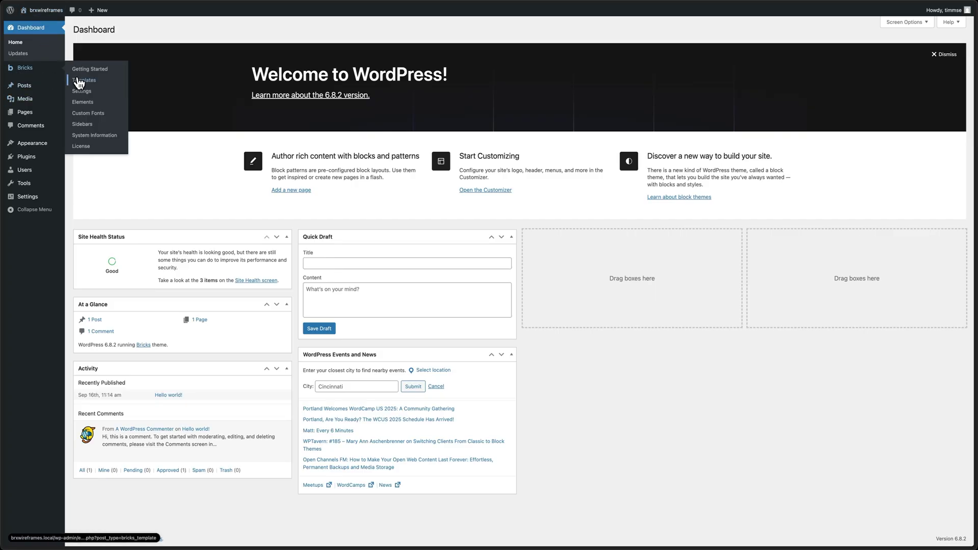
# Create and publish a new Footer-type template titled 'Footer'
pyautogui.click(80, 82)
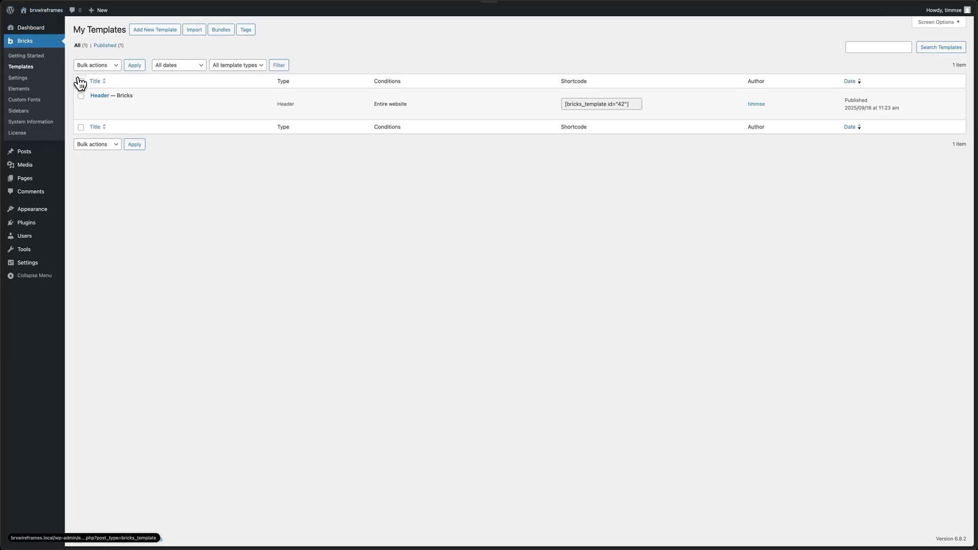
pyautogui.click(149, 32)
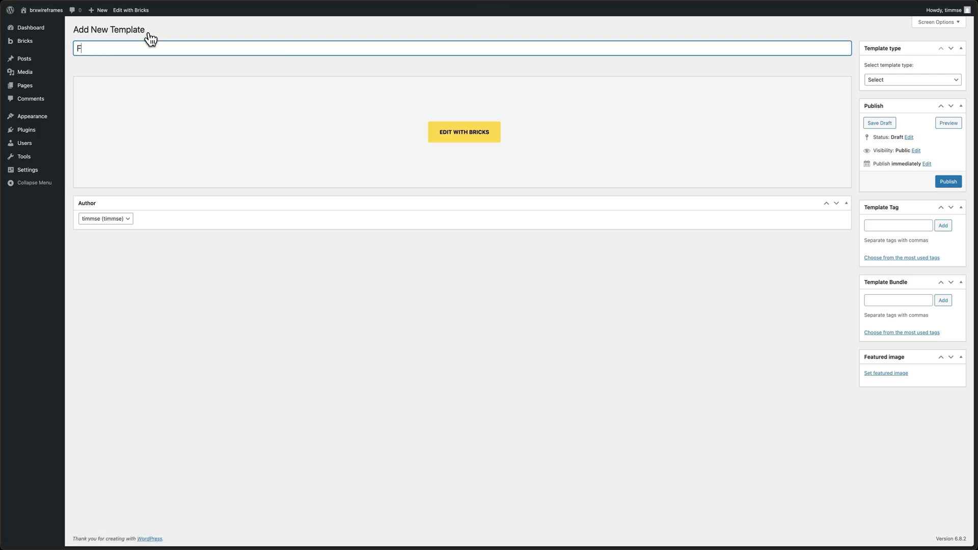
pyautogui.write('Footer')
pyautogui.click(890, 81)
pyautogui.click(888, 100)
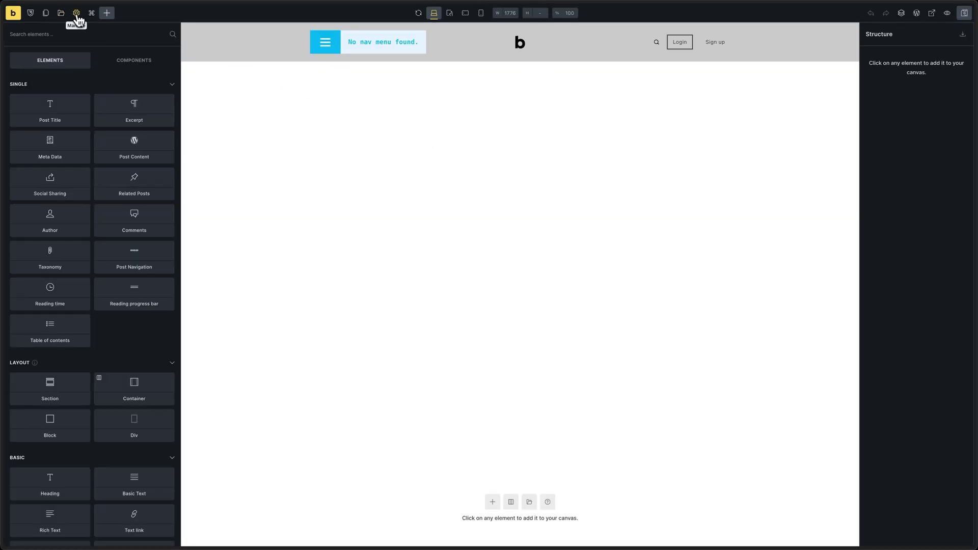
# Set the footer template's display condition to Entire website
pyautogui.click(77, 13)
pyautogui.click(74, 111)
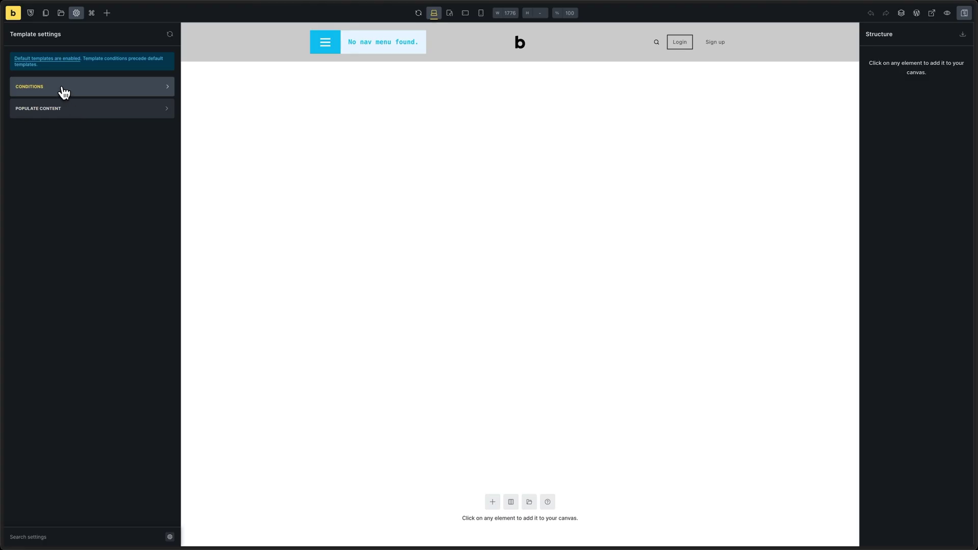
pyautogui.click(63, 92)
pyautogui.click(41, 125)
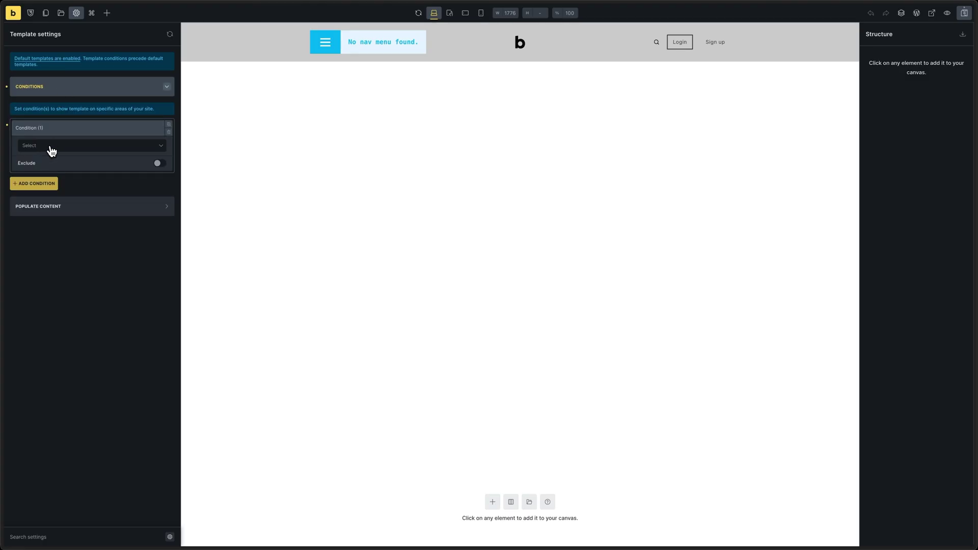
pyautogui.click(51, 148)
pyautogui.click(50, 159)
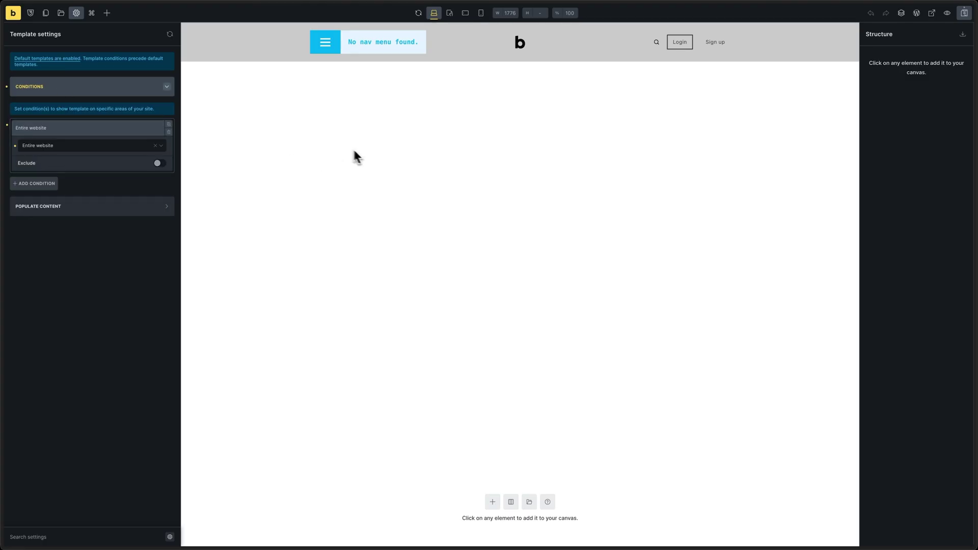
pyautogui.click(61, 13)
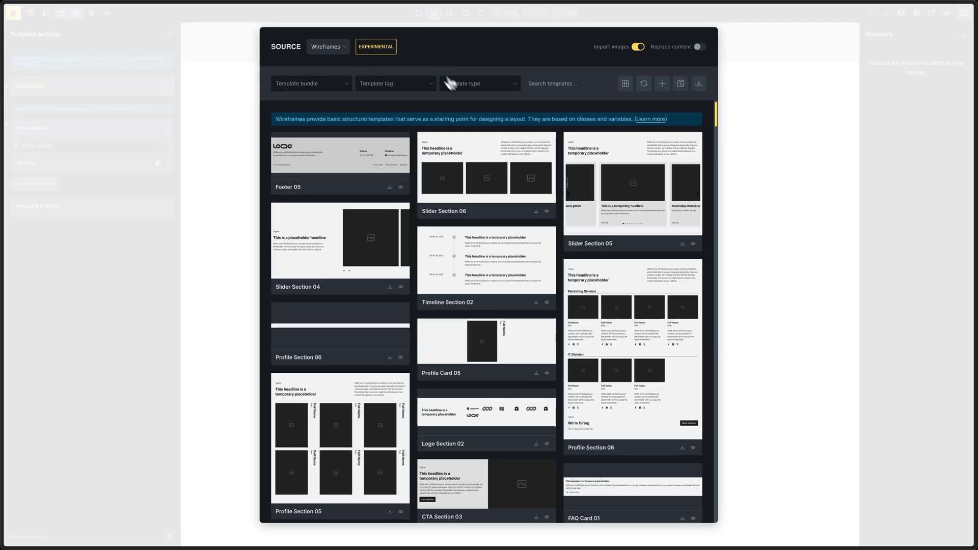
# Filter the wireframe library to Footer templates and insert Footer 03
pyautogui.click(474, 87)
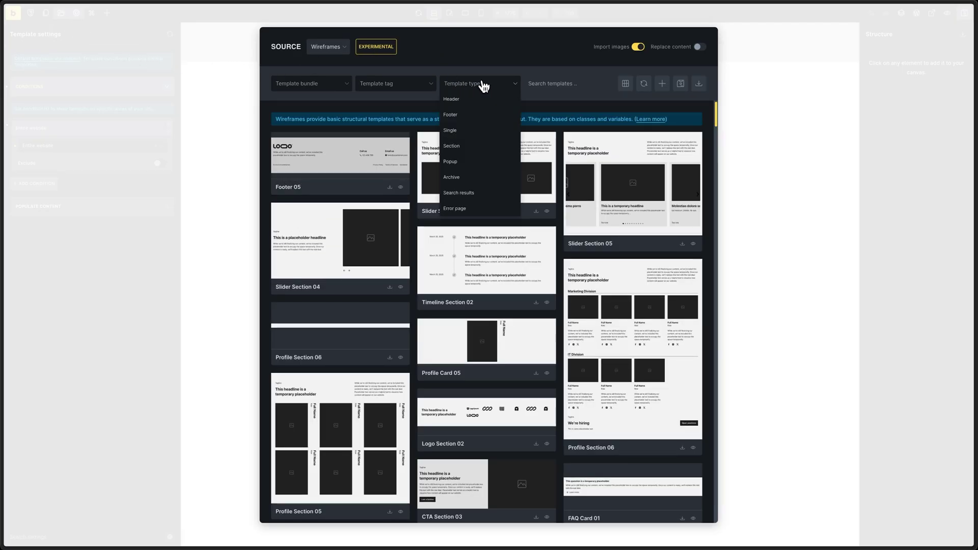
pyautogui.click(469, 122)
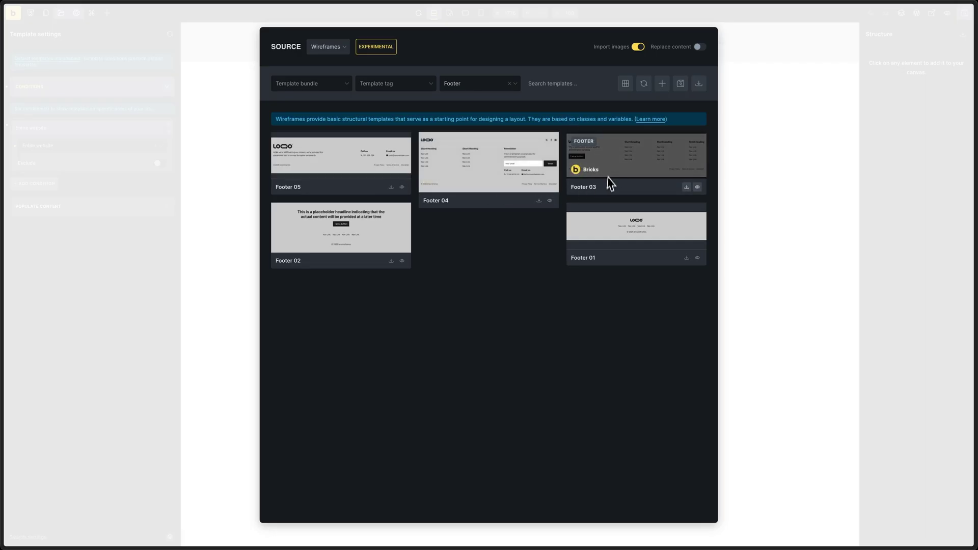
pyautogui.click(686, 187)
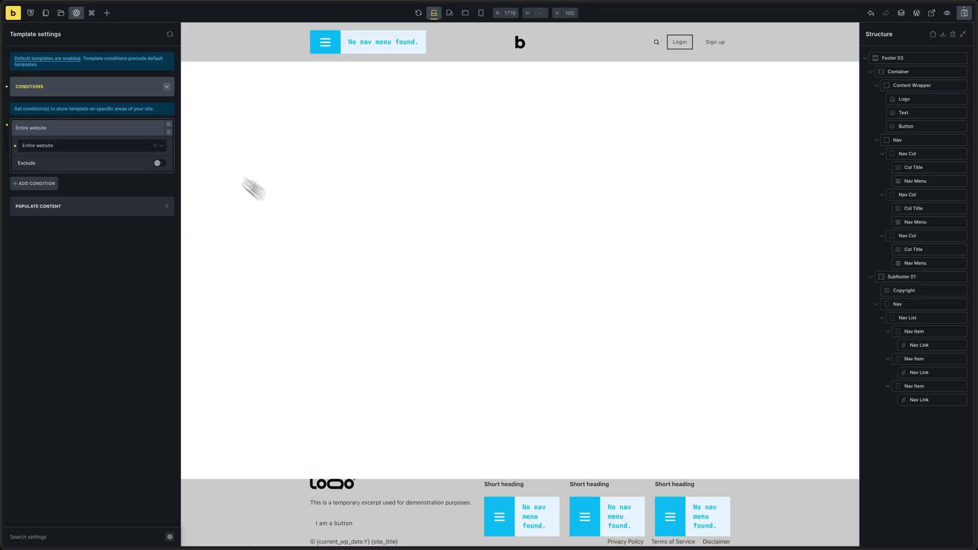
# Give the brxwireframes theme style an Entire website condition, then save the template
pyautogui.click(83, 17)
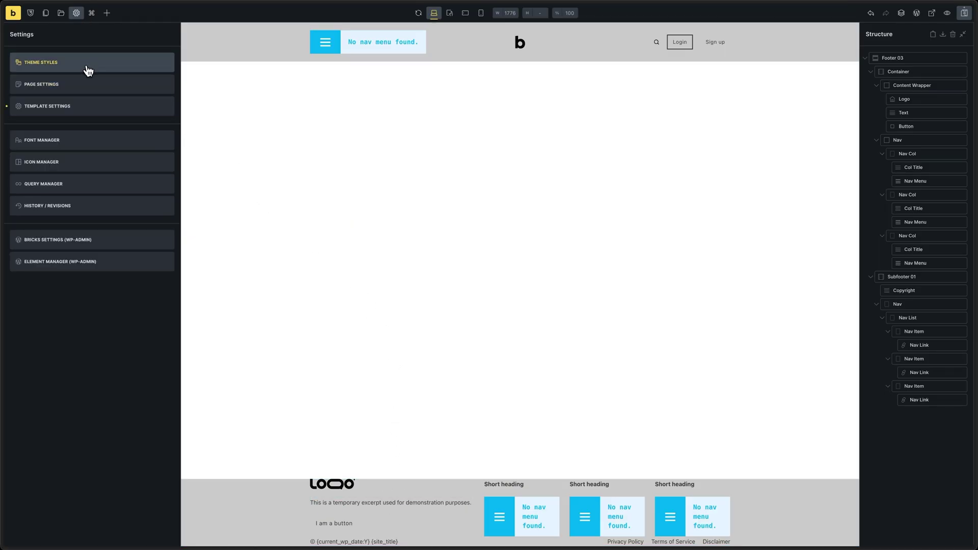
pyautogui.click(85, 66)
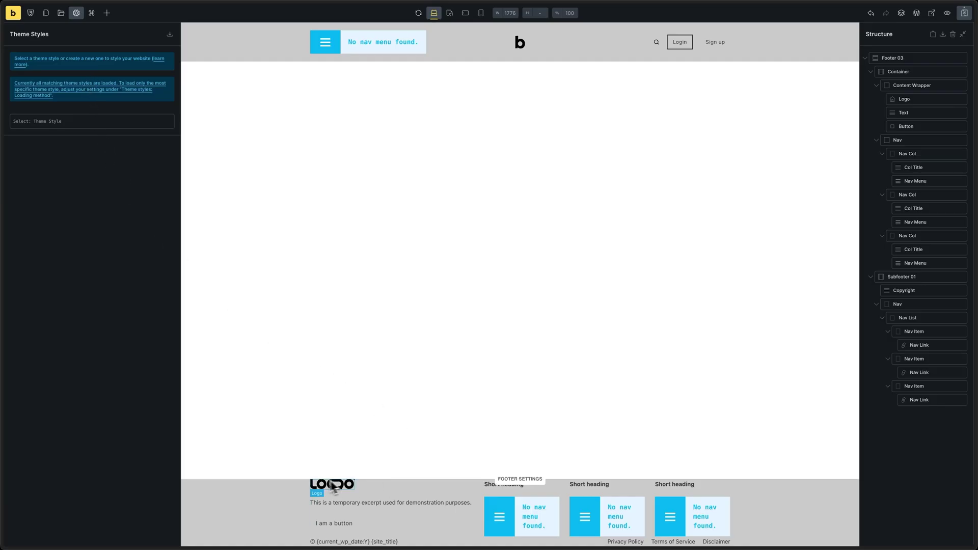
pyautogui.click(36, 124)
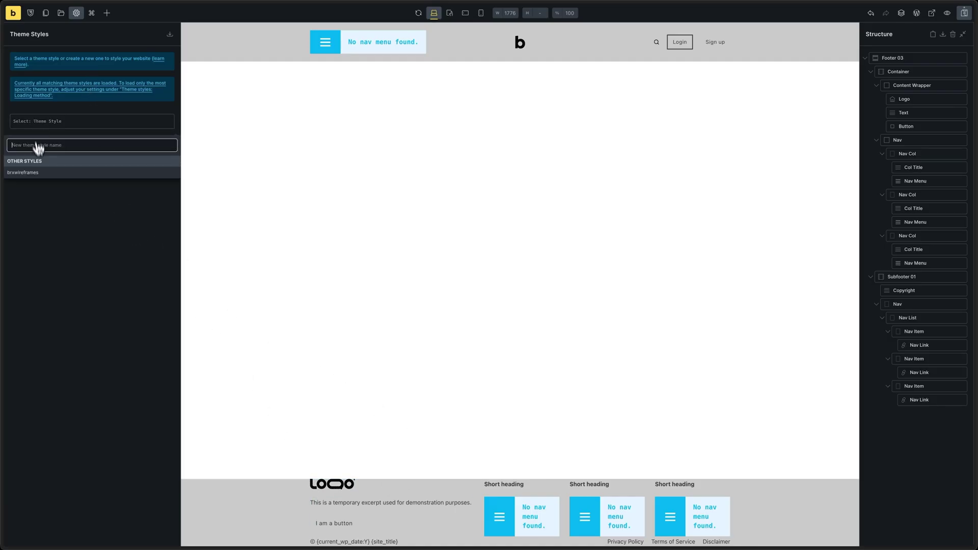
pyautogui.click(40, 175)
pyautogui.click(82, 155)
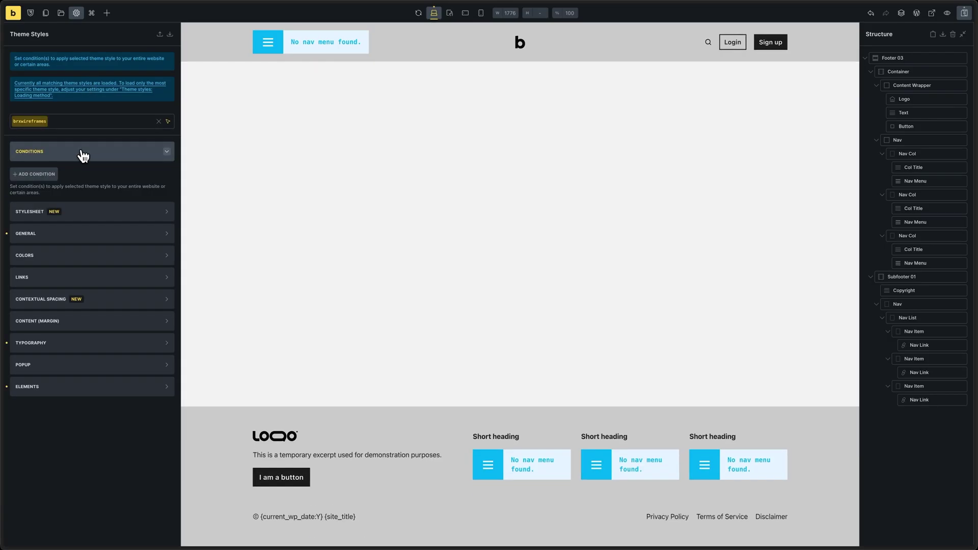
pyautogui.click(32, 173)
pyautogui.click(48, 173)
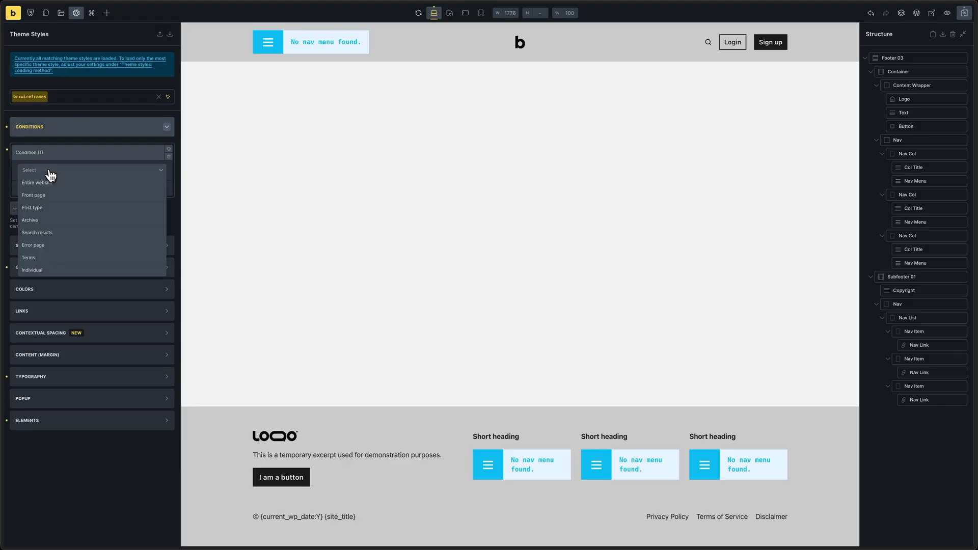
pyautogui.click(53, 185)
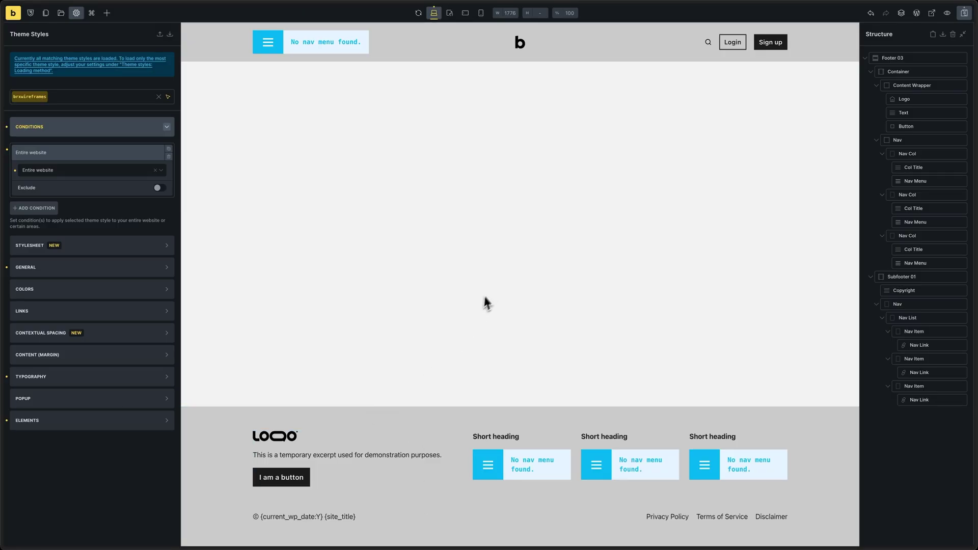
pyautogui.click(964, 14)
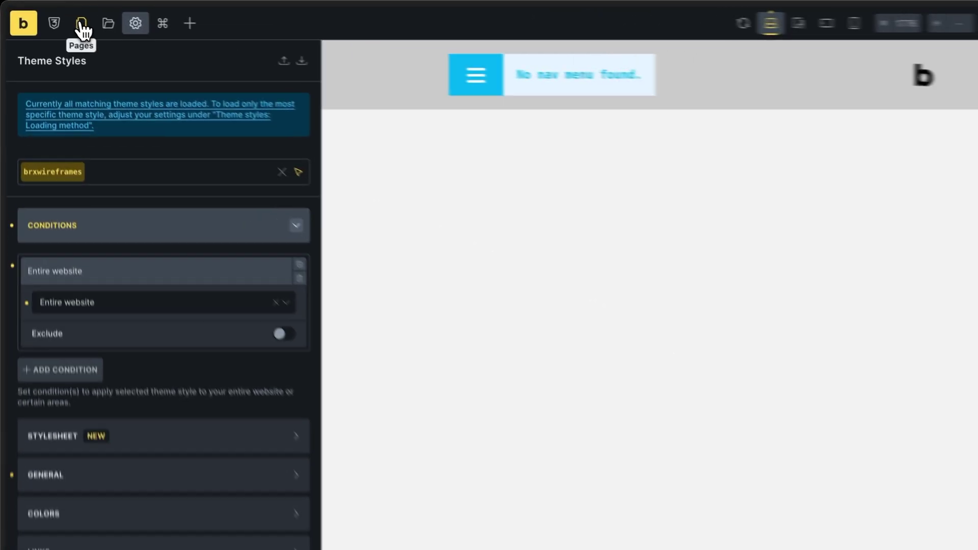
# Create a page named 'Homepage' from the Pages panel and open it for editing
pyautogui.click(45, 13)
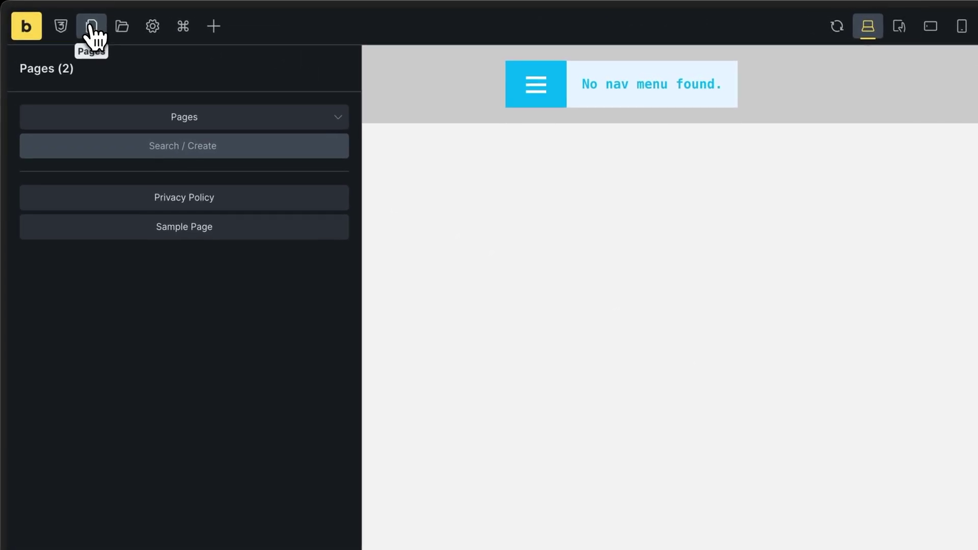
pyautogui.write('Homepage')
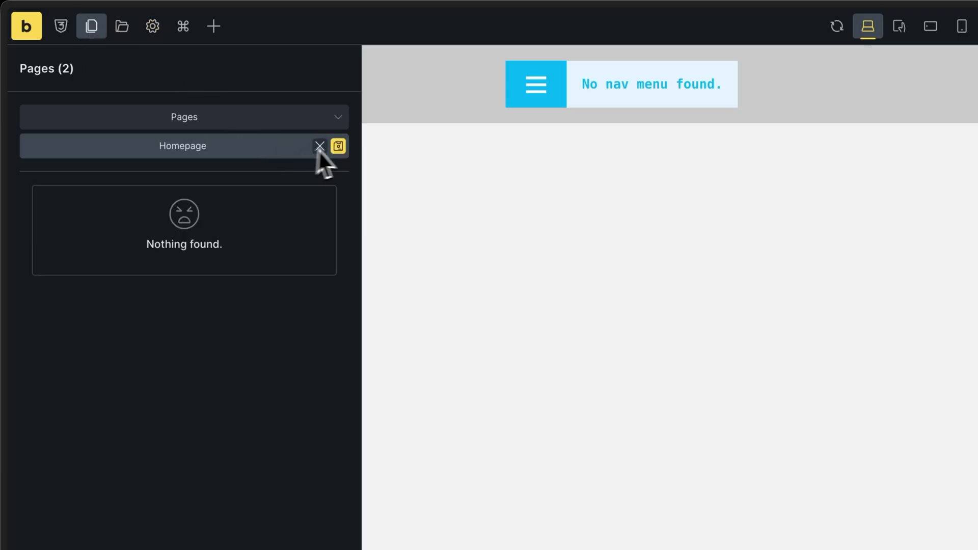
pyautogui.click(338, 147)
pyautogui.click(283, 197)
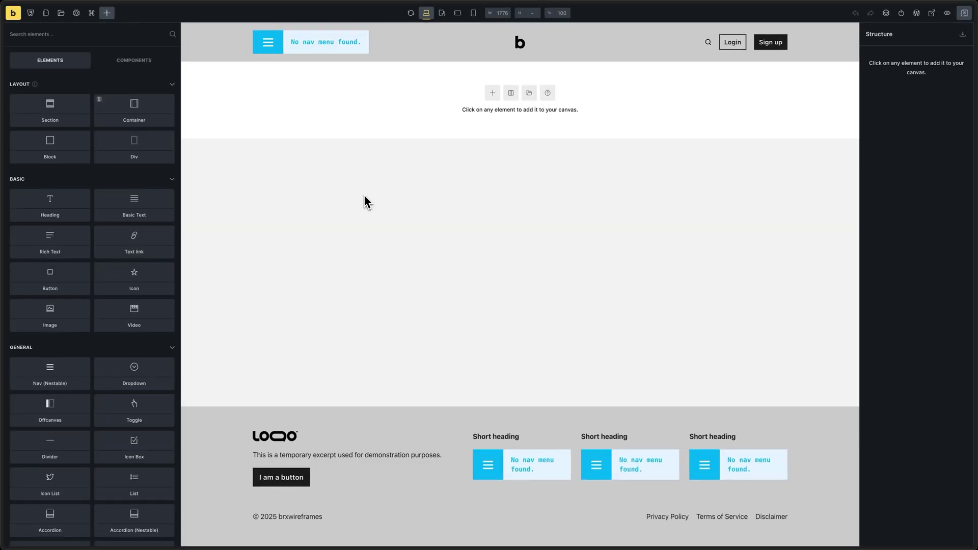
# Search the wireframe library for 'hero sec' and insert Hero Section 02 into the Homepage
pyautogui.click(61, 12)
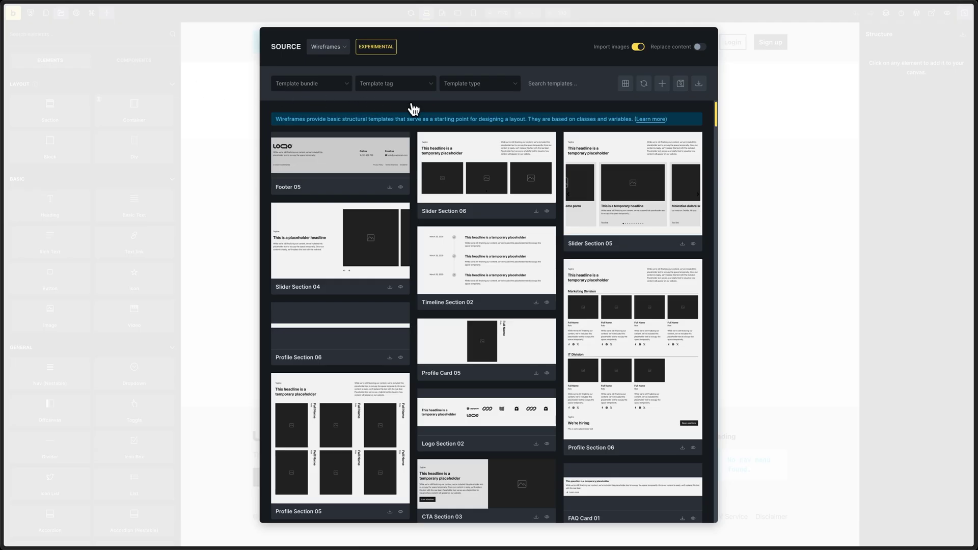
pyautogui.write('hero')
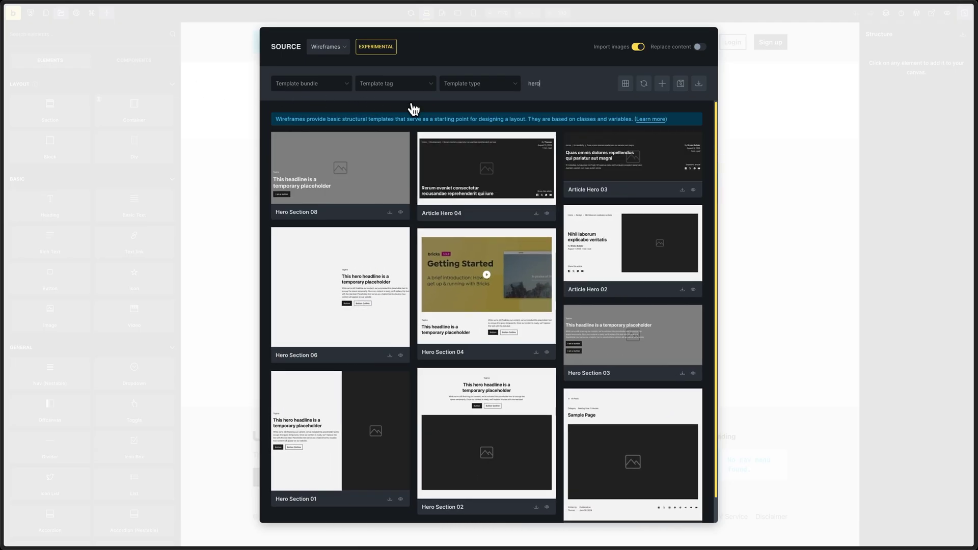
pyautogui.write(' sec')
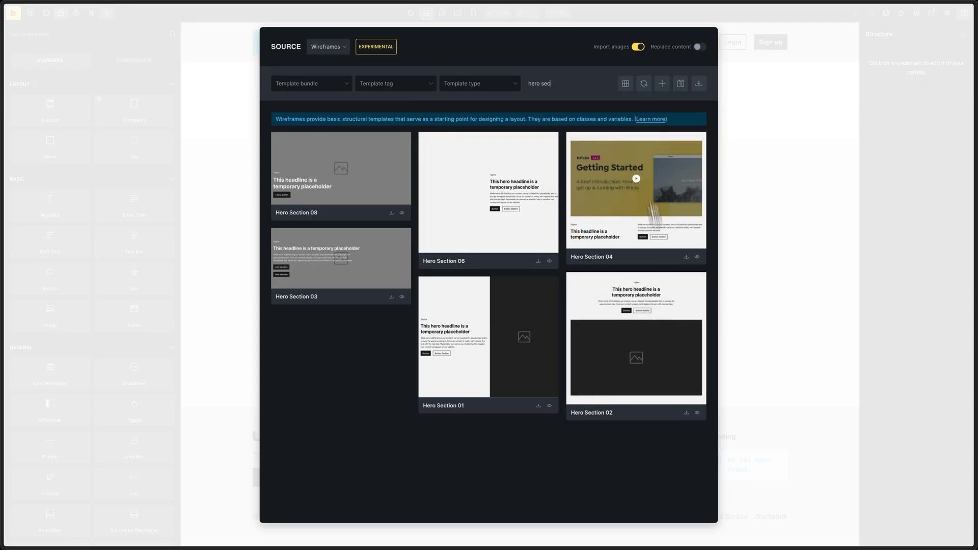
pyautogui.click(684, 414)
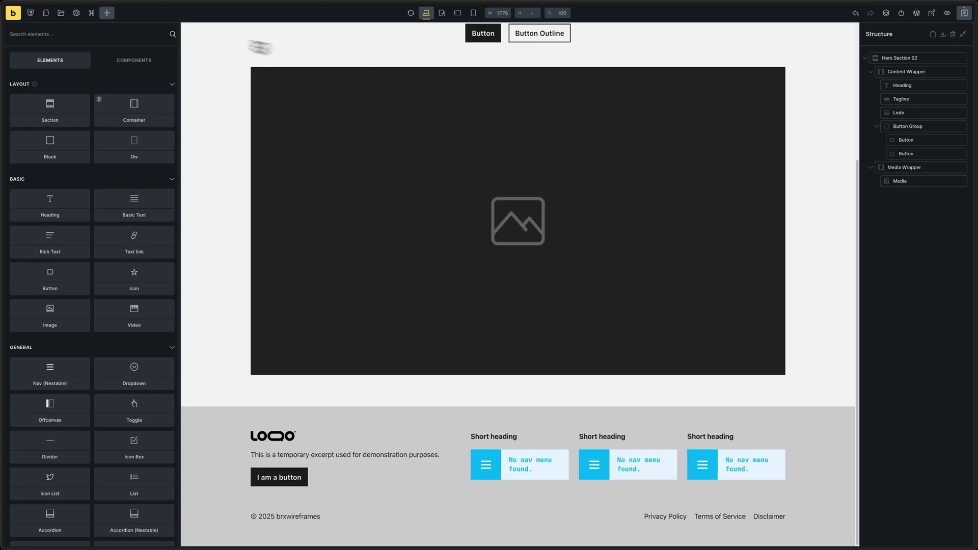
# Find 'feature sec' in the Wireframes library and insert Feature Section 03 below the hero
pyautogui.click(61, 13)
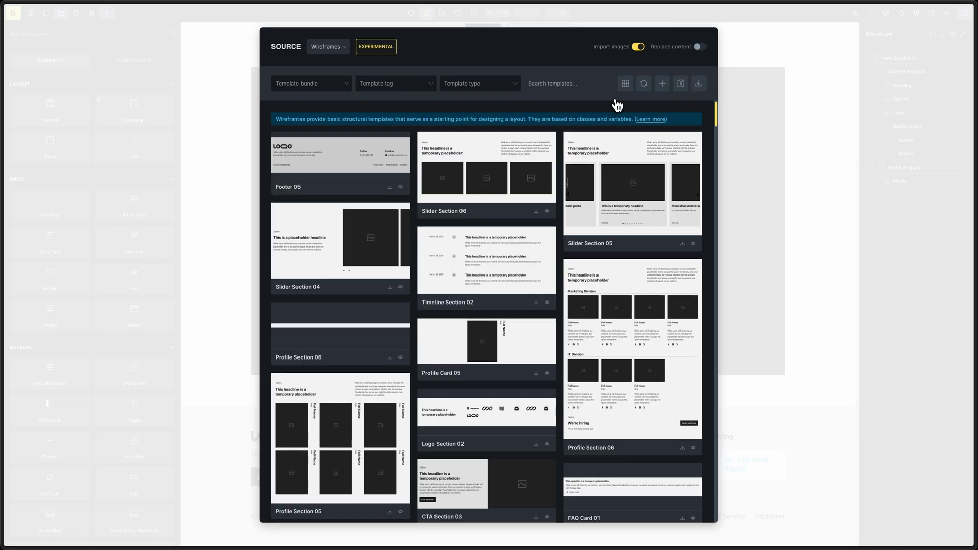
pyautogui.write('feature sec')
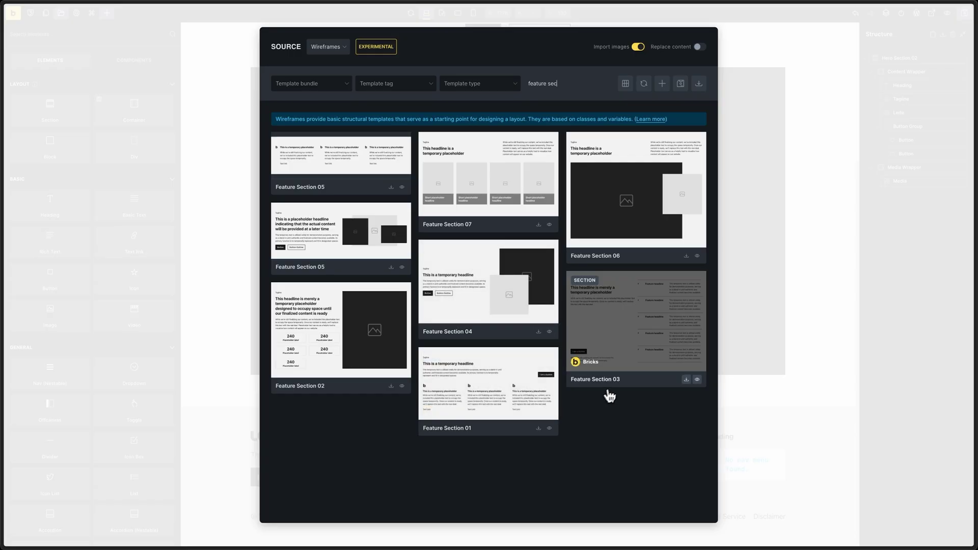
pyautogui.click(687, 380)
pyautogui.scroll(-6, 689, 385)
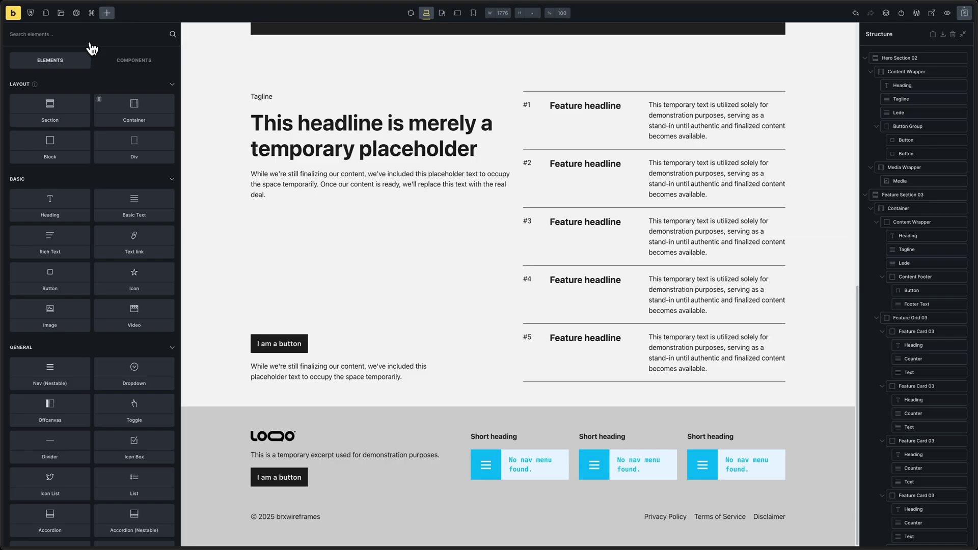
# Search the wireframe library for 'content sec' and insert Content Section 05 below the feature list
pyautogui.click(60, 13)
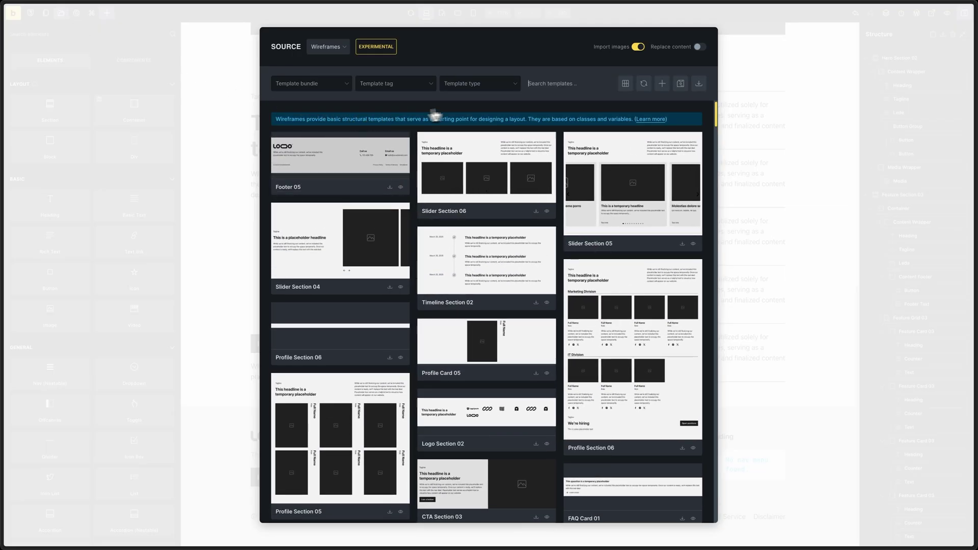
pyautogui.write('content sec')
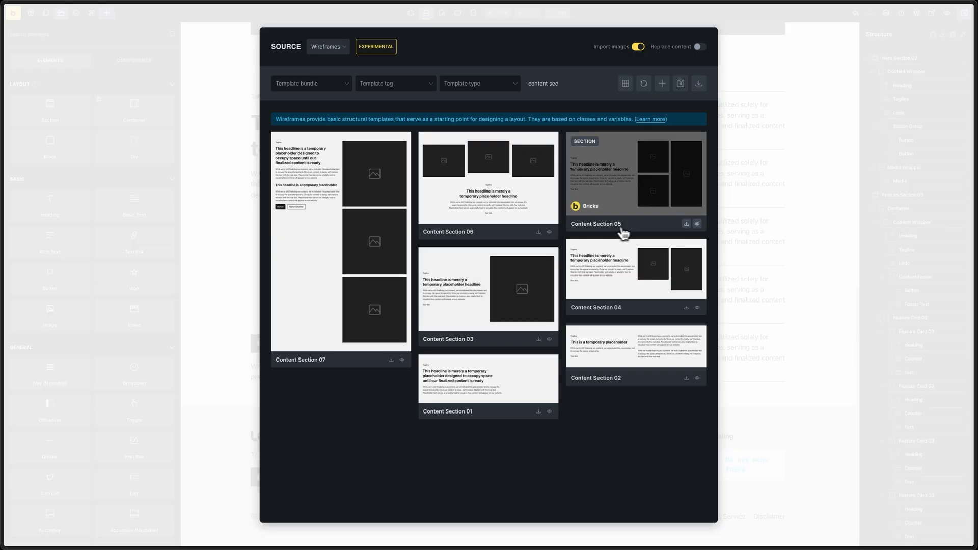
pyautogui.click(686, 224)
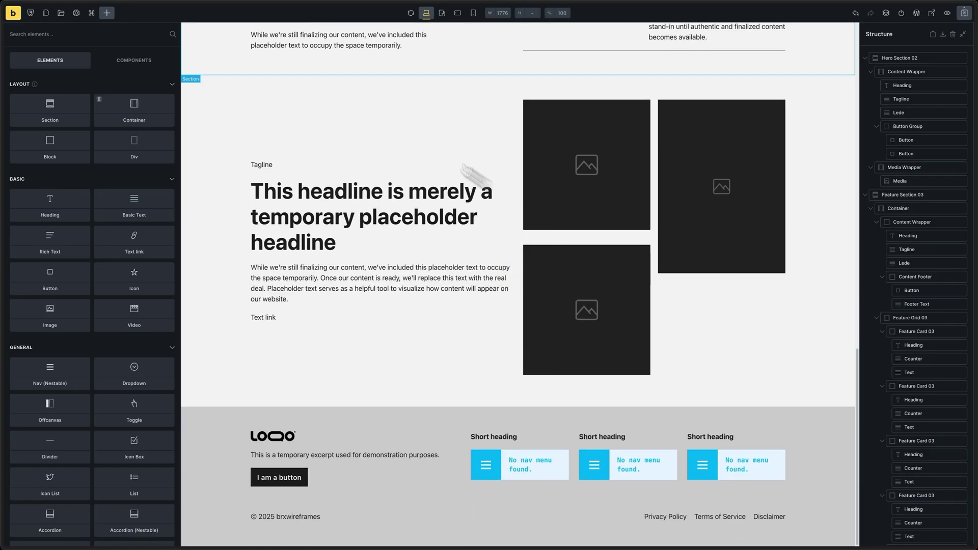
# Insert Contact Section 02, found by searching 'contact s', then save the homepage
pyautogui.click(60, 14)
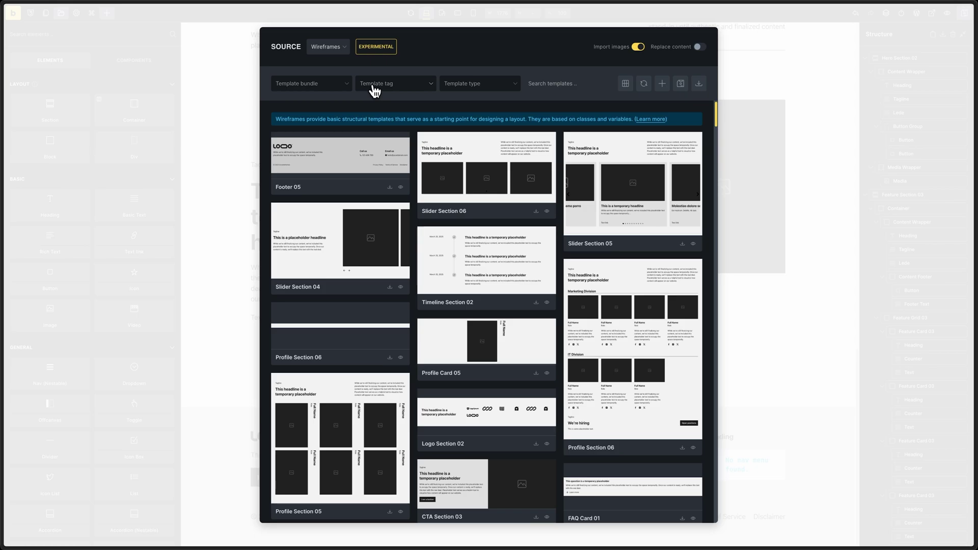
pyautogui.write('contact se')
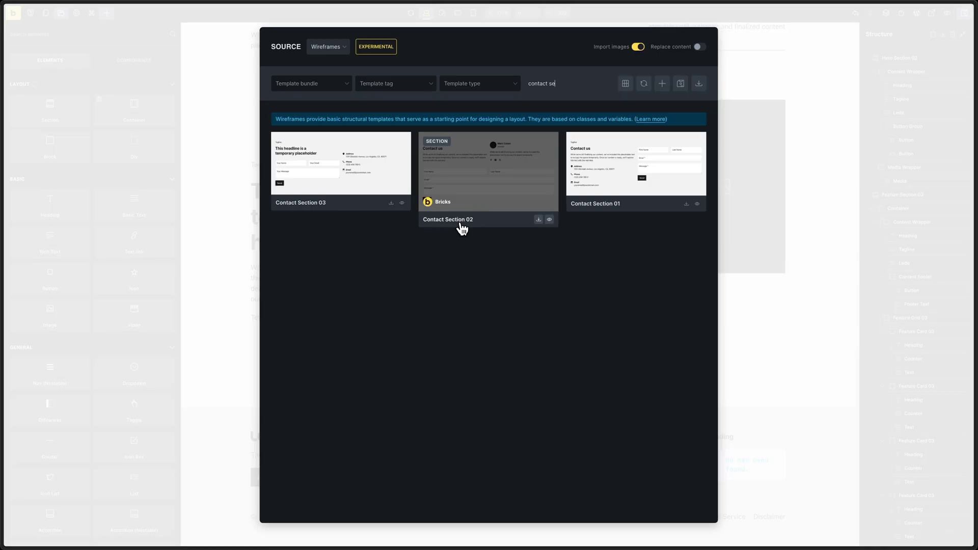
pyautogui.click(539, 220)
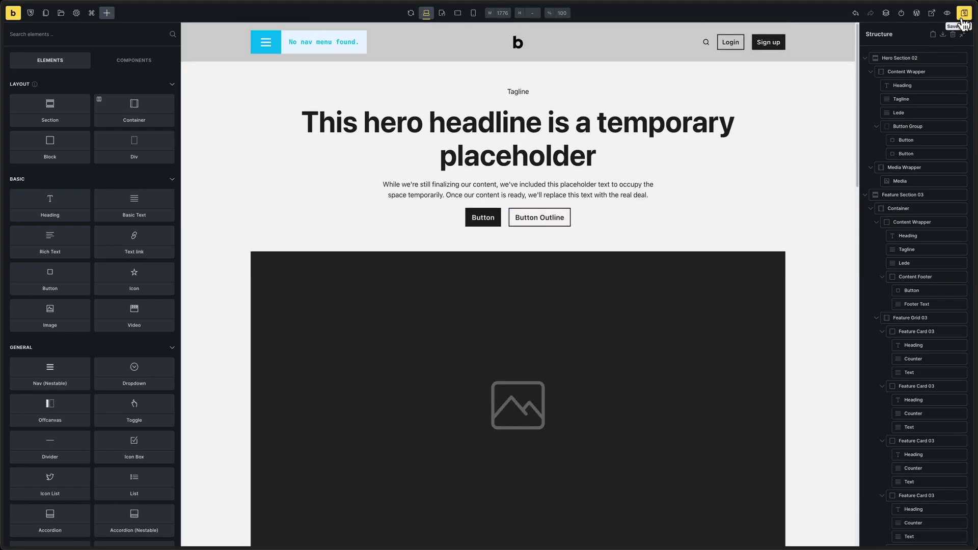
pyautogui.click(963, 20)
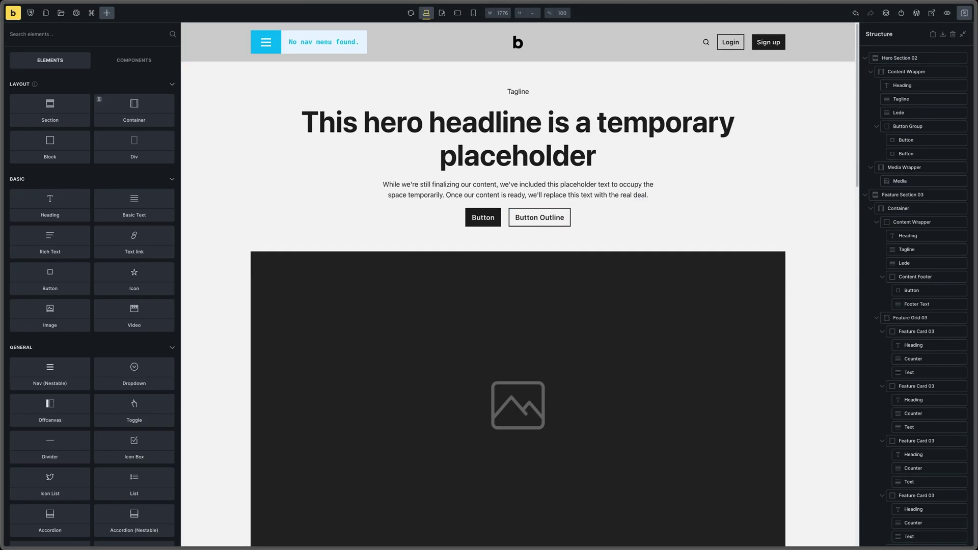
# Open the live homepage and scroll through its hero, features, content, contact and footer sections
pyautogui.click(935, 16)
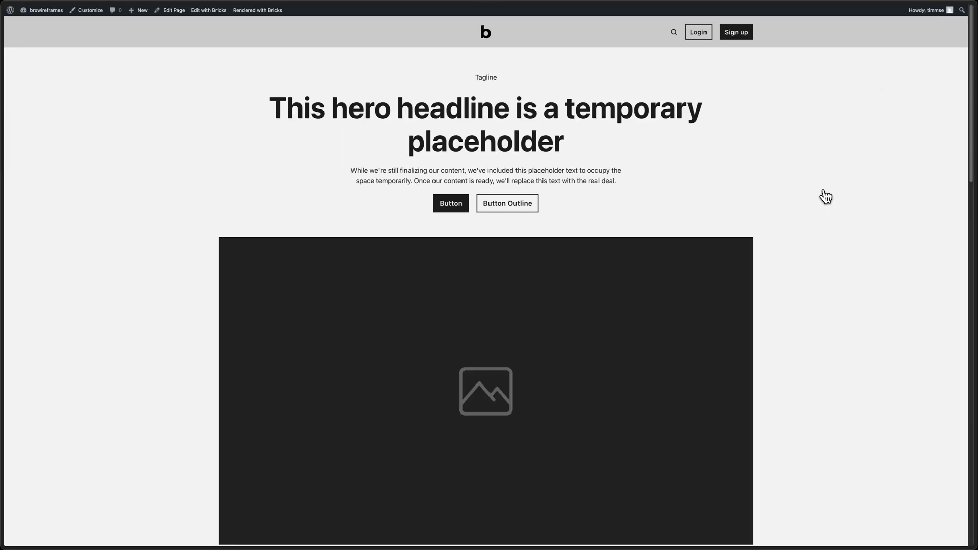
pyautogui.scroll(-15, 826, 196)
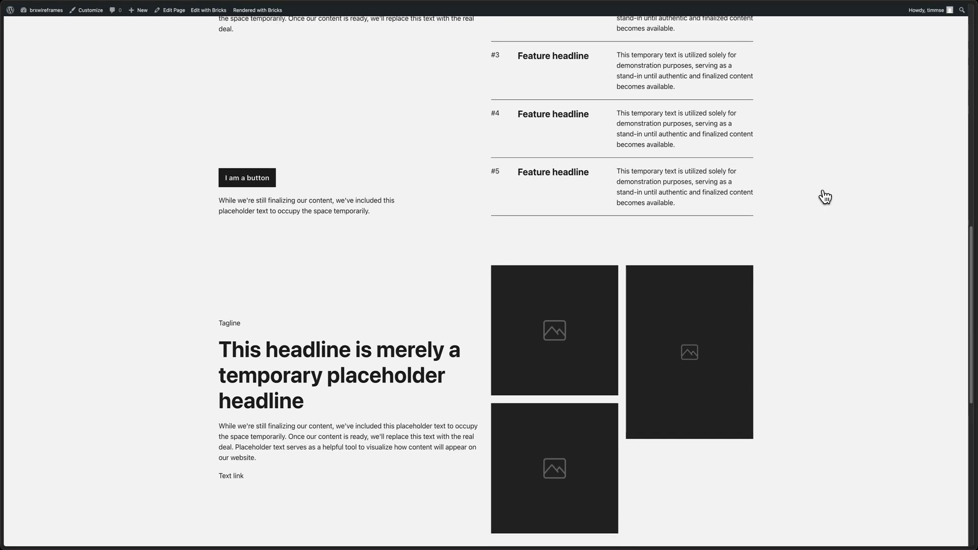
pyautogui.scroll(-8, 825, 196)
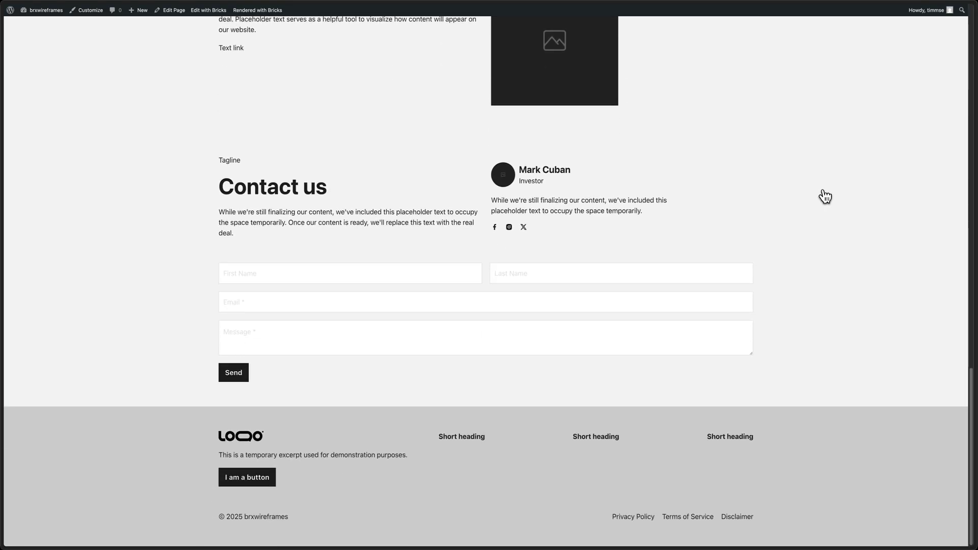
pyautogui.scroll(20, 826, 197)
# Preview the homepage at narrow mobile widths in responsive mode, then restore full desktop width
pyautogui.press('super+alt+i')
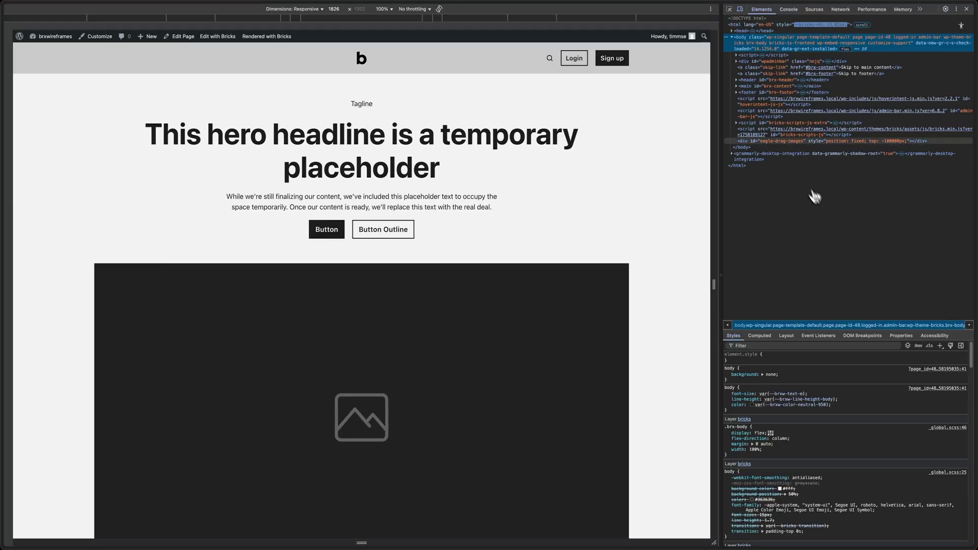
pyautogui.moveTo(713, 61); pyautogui.dragTo(428, 90)
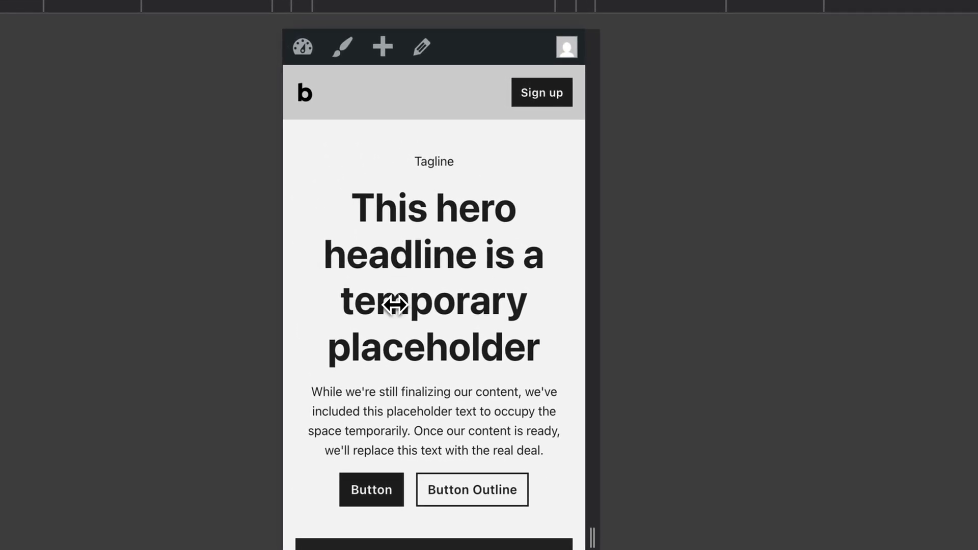
pyautogui.scroll(-20, 464, 393)
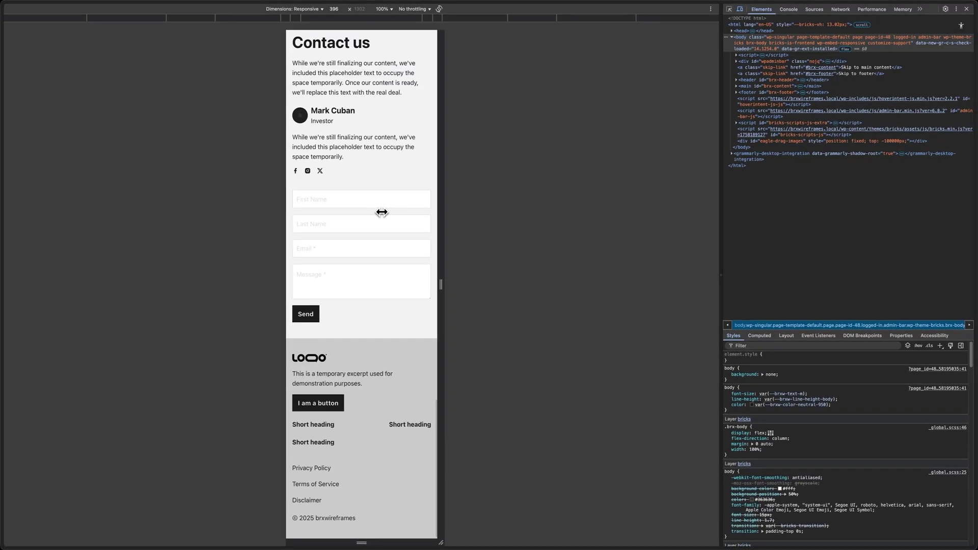
pyautogui.scroll(20, 382, 212)
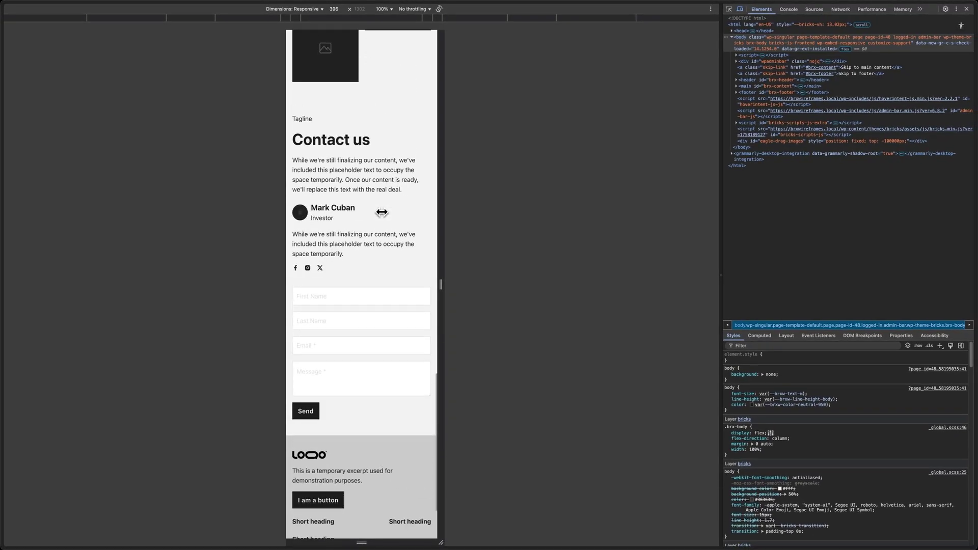
pyautogui.scroll(-10, 382, 211)
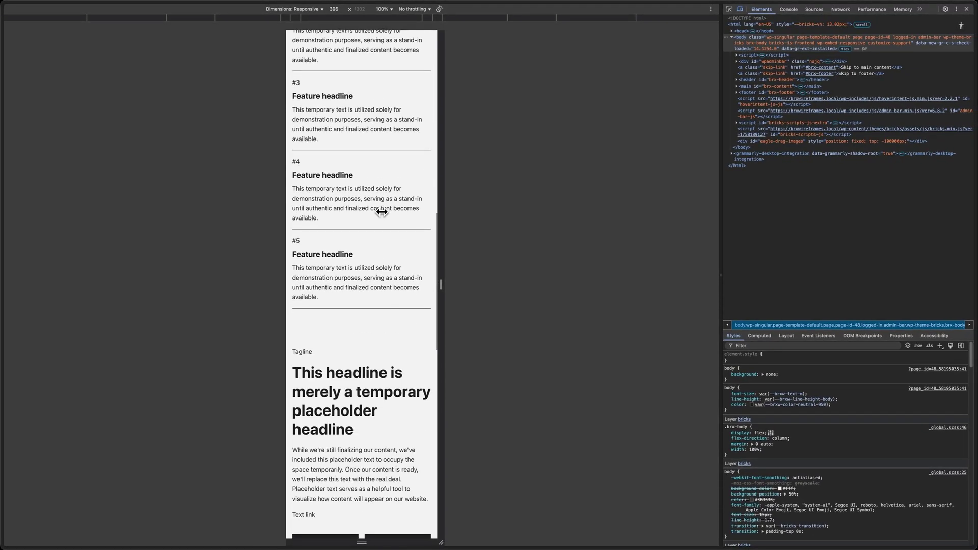
pyautogui.moveTo(439, 201)
pyautogui.mouseDown()
pyautogui.moveTo(616, 188)
pyautogui.moveTo(428, 199)
pyautogui.mouseUp()
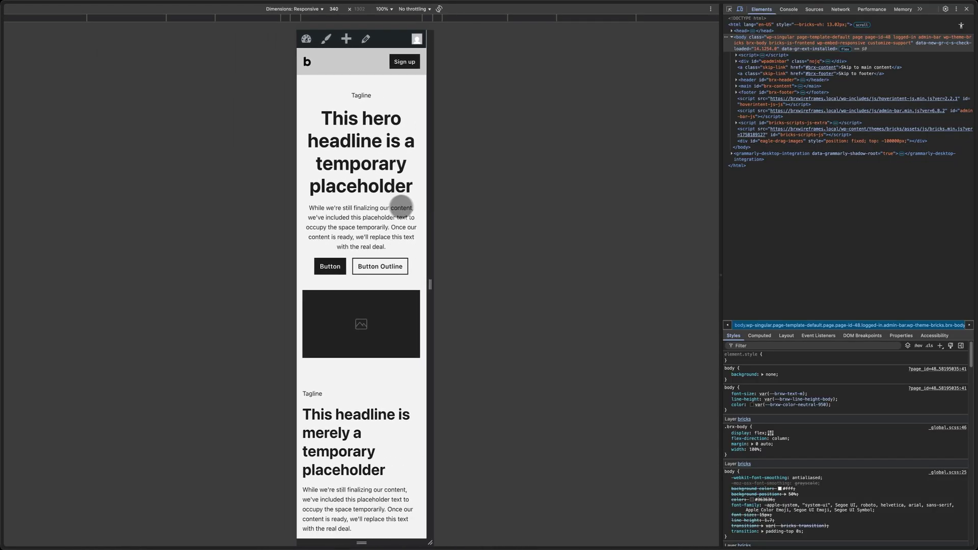
pyautogui.scroll(-15, 371, 209)
pyautogui.scroll(15, 371, 208)
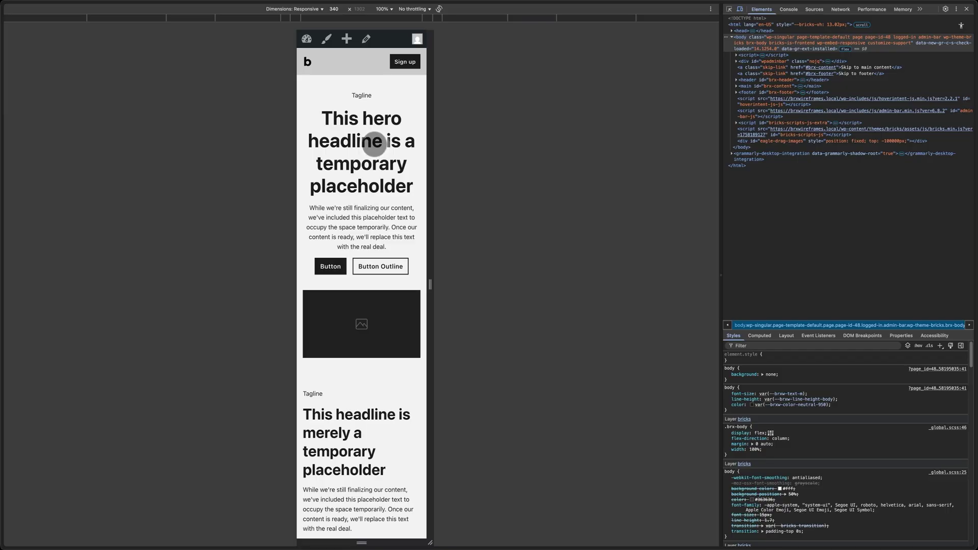
pyautogui.click(740, 9)
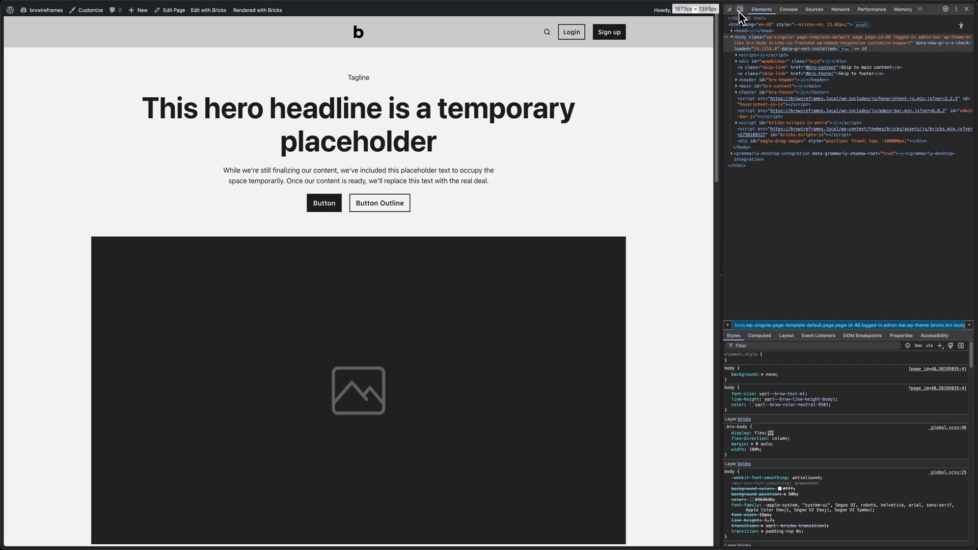